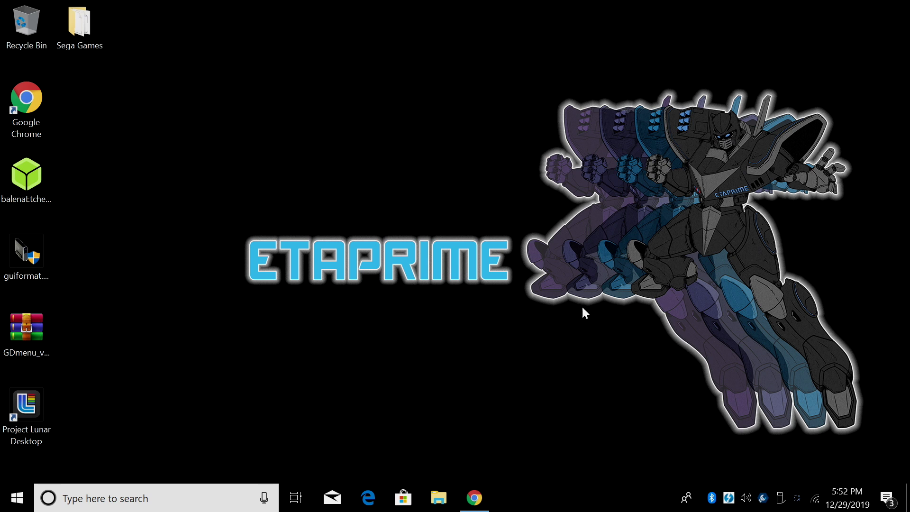
# Switch to Chrome, review the Project Lunar page and download the recommended 64-bit installer version
pyautogui.click(474, 498)
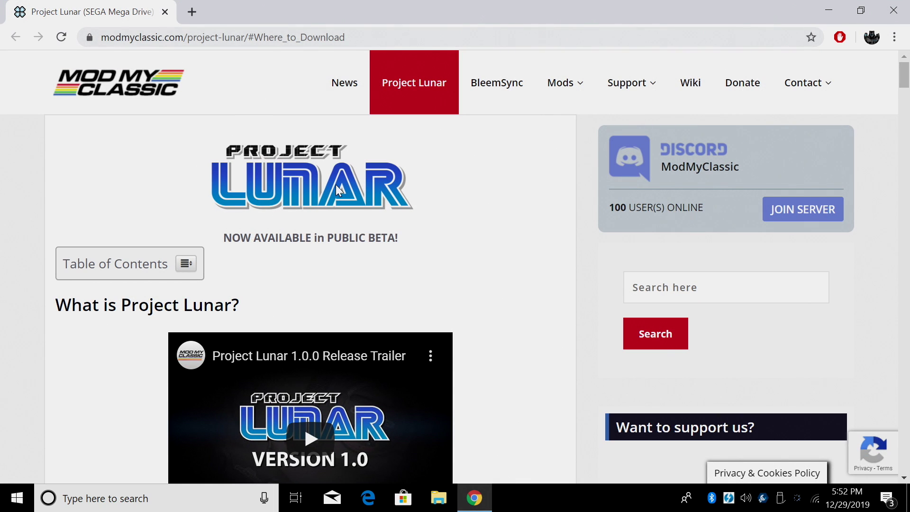
pyautogui.scroll(-5, 463, 300)
pyautogui.scroll(5, 481, 276)
pyautogui.scroll(-12, 489, 374)
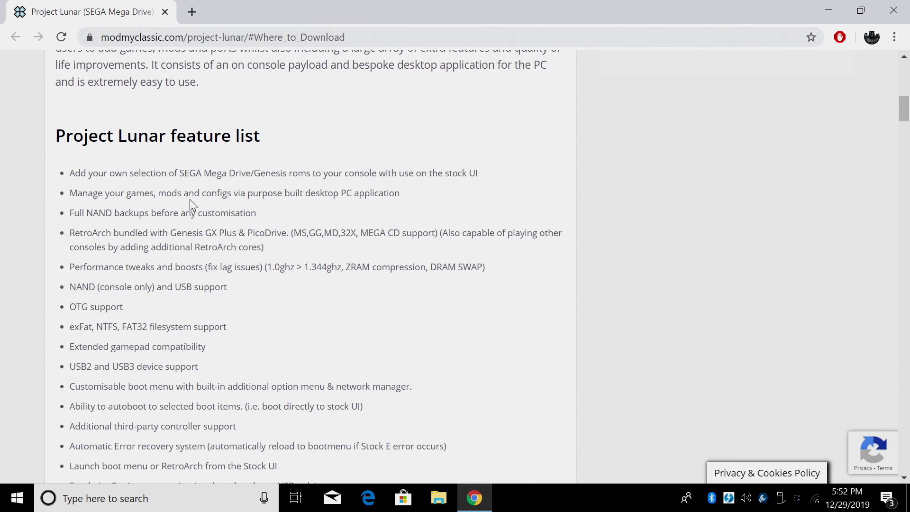
pyautogui.scroll(-3, 493, 315)
pyautogui.scroll(1, 493, 315)
pyautogui.scroll(-20, 493, 316)
pyautogui.scroll(-20, 493, 316)
pyautogui.scroll(3, 493, 317)
pyautogui.scroll(11, 299, 357)
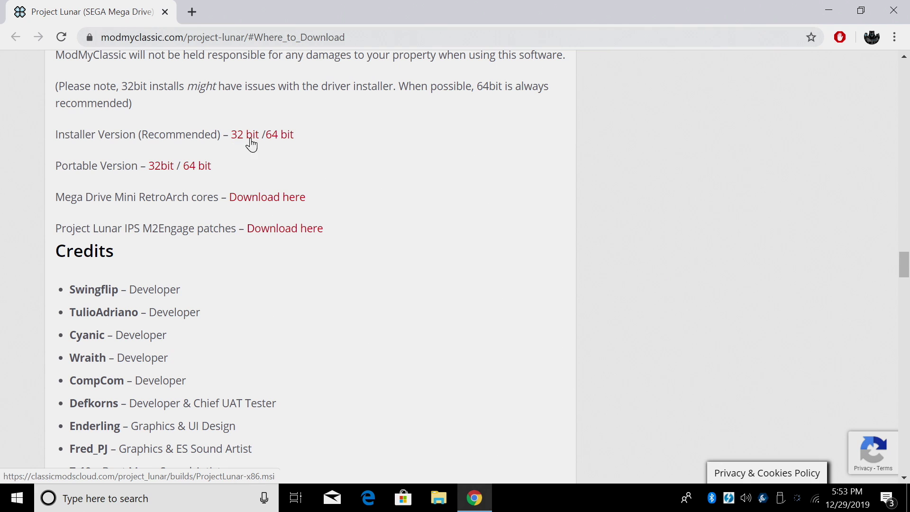
pyautogui.click(275, 138)
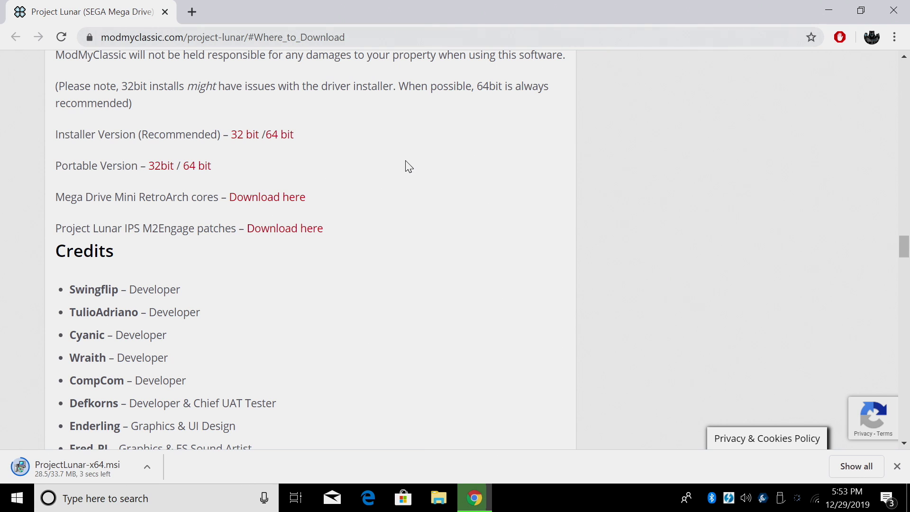
# Run the downloaded ProjectLunar-x64.msi despite the SmartScreen block and minimize the browser window
pyautogui.click(49, 471)
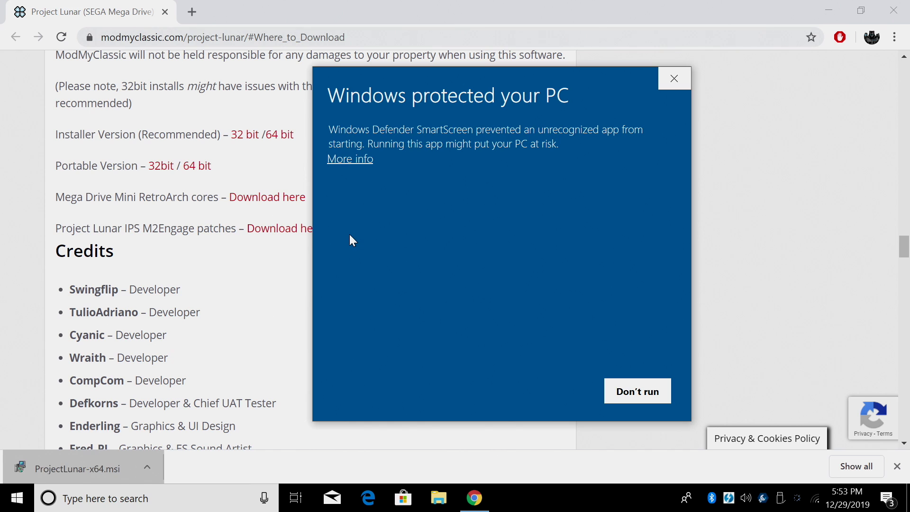
pyautogui.click(351, 161)
pyautogui.click(557, 394)
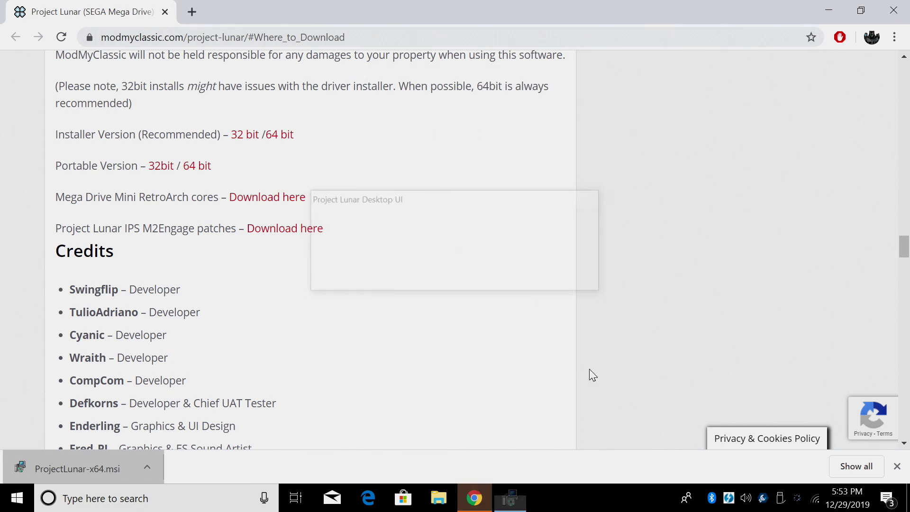
pyautogui.click(718, 39)
pyautogui.click(829, 9)
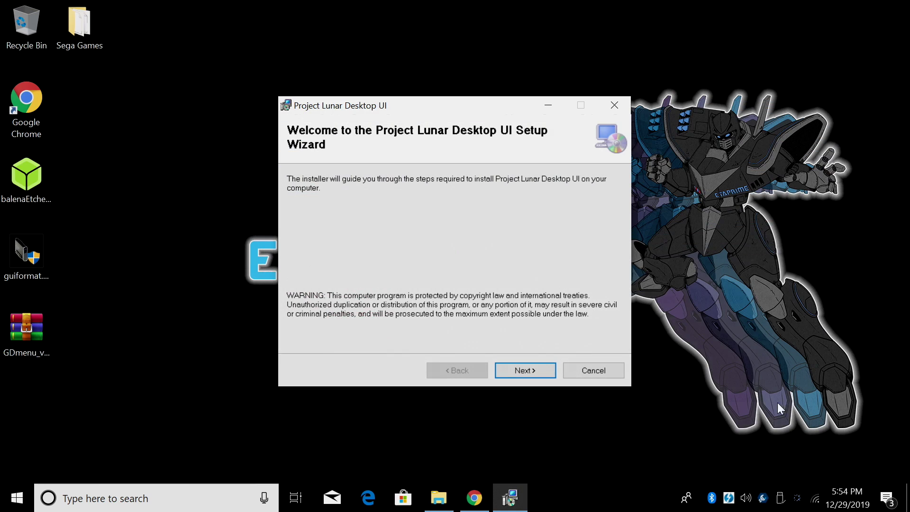
# Install Project Lunar Desktop UI with the setup wizard's default options and close the wizard
pyautogui.click(514, 370)
pyautogui.click(514, 371)
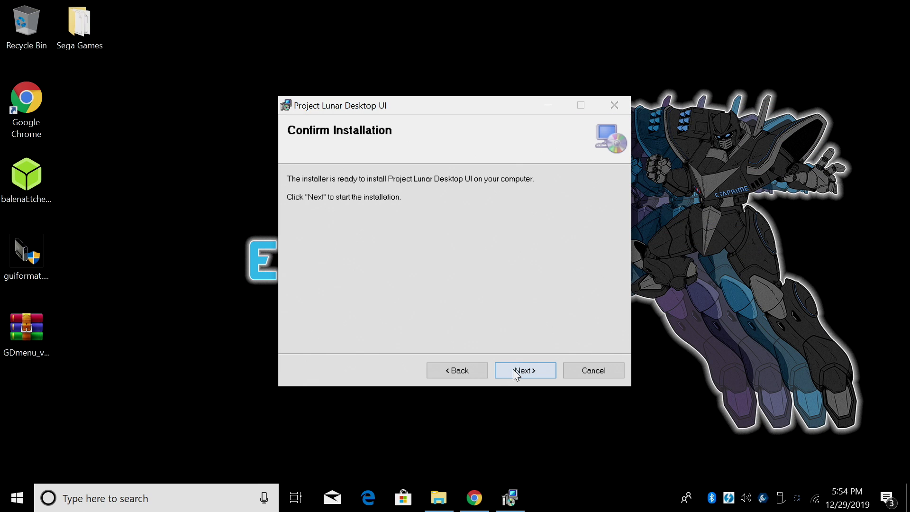
pyautogui.click(514, 371)
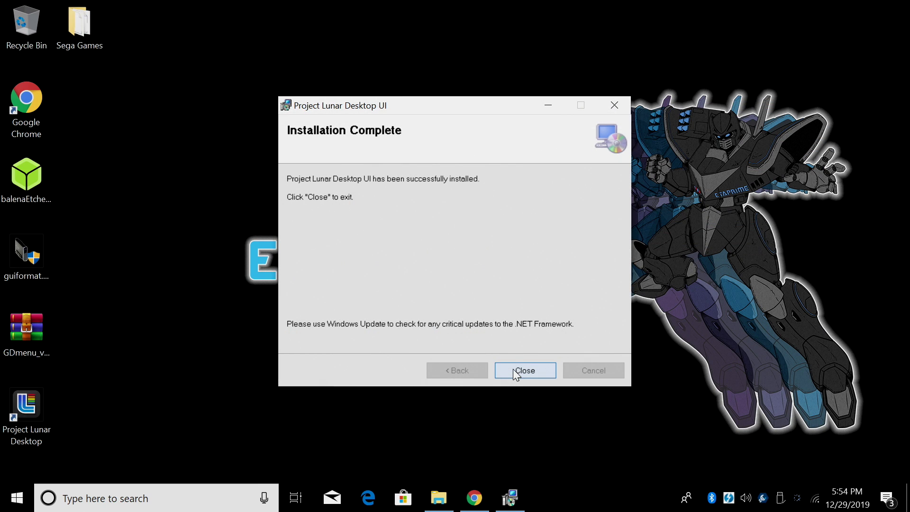
pyautogui.click(514, 371)
# Launch Project Lunar Desktop from its desktop shortcut and agree to start the Project Lunar install process
pyautogui.moveTo(33, 426); pyautogui.dragTo(301, 197)
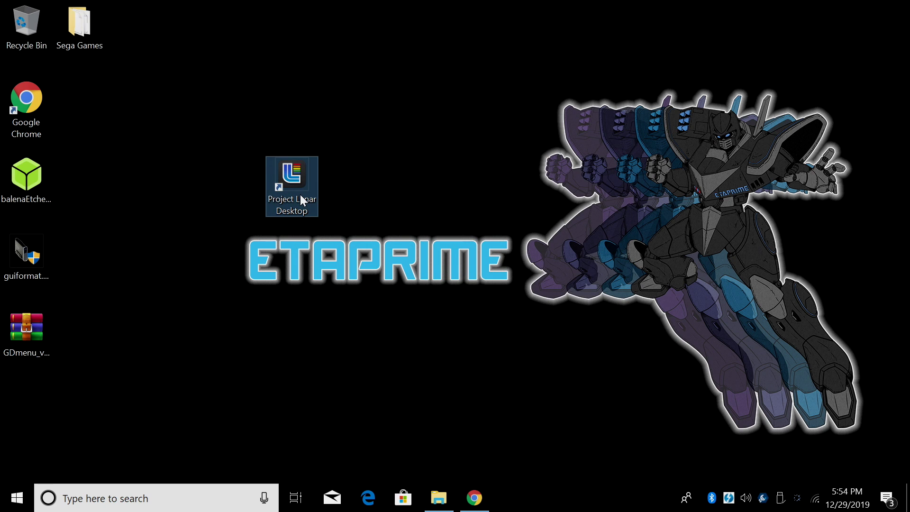
pyautogui.doubleClick(292, 184)
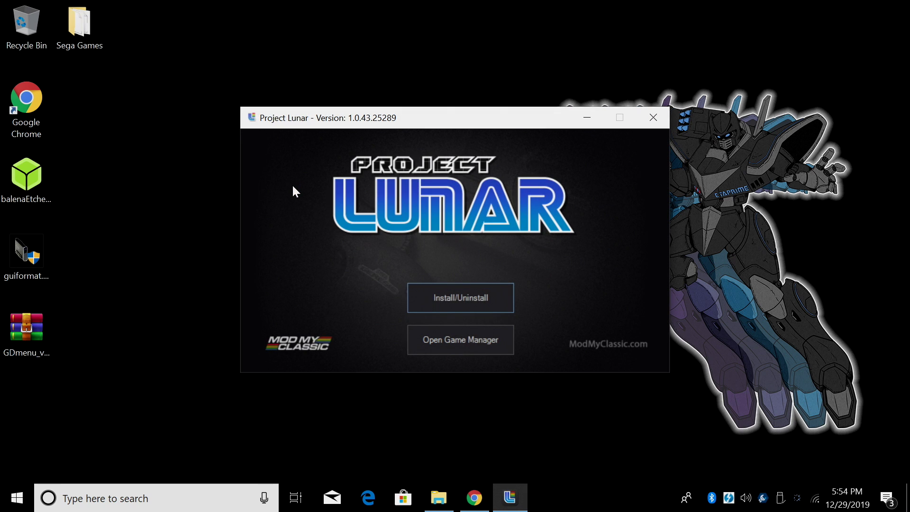
pyautogui.click(477, 295)
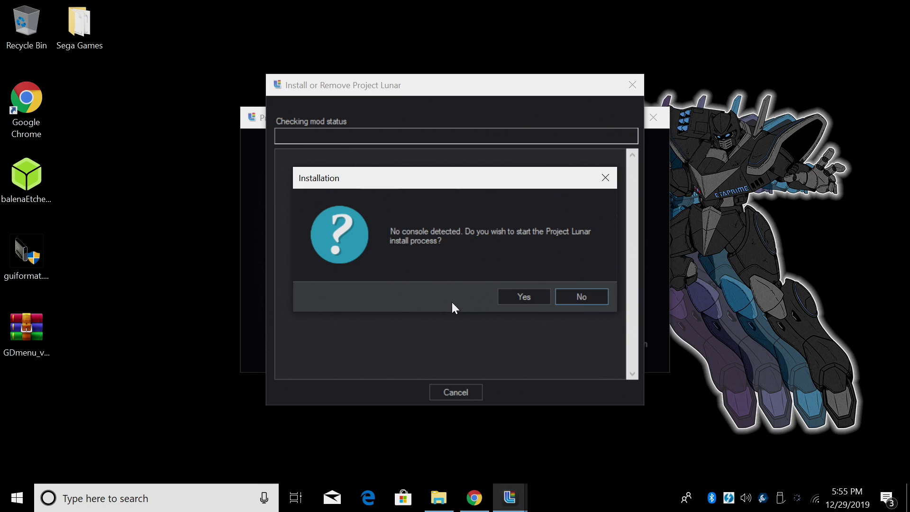
pyautogui.click(515, 295)
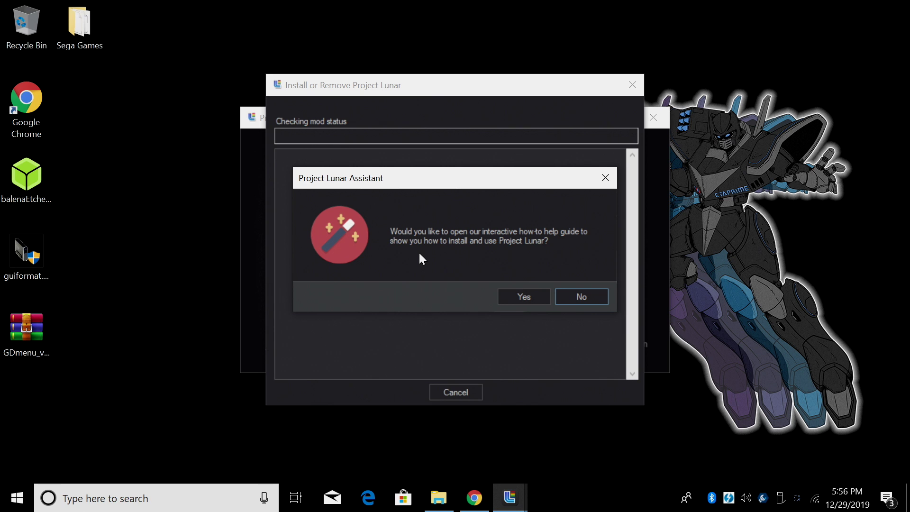
# Open the interactive how-to guide and go through its console connection instructions from step 1 to step 5
pyautogui.click(531, 300)
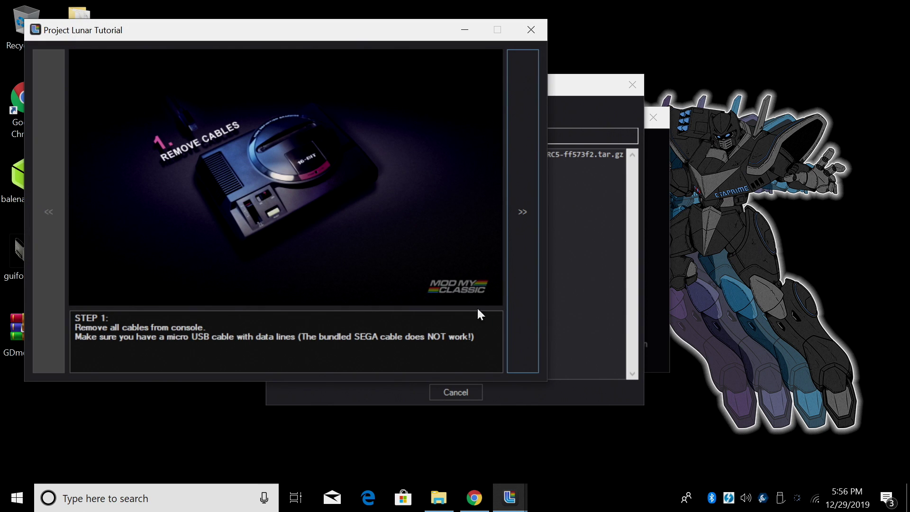
pyautogui.moveTo(403, 31); pyautogui.dragTo(745, 50)
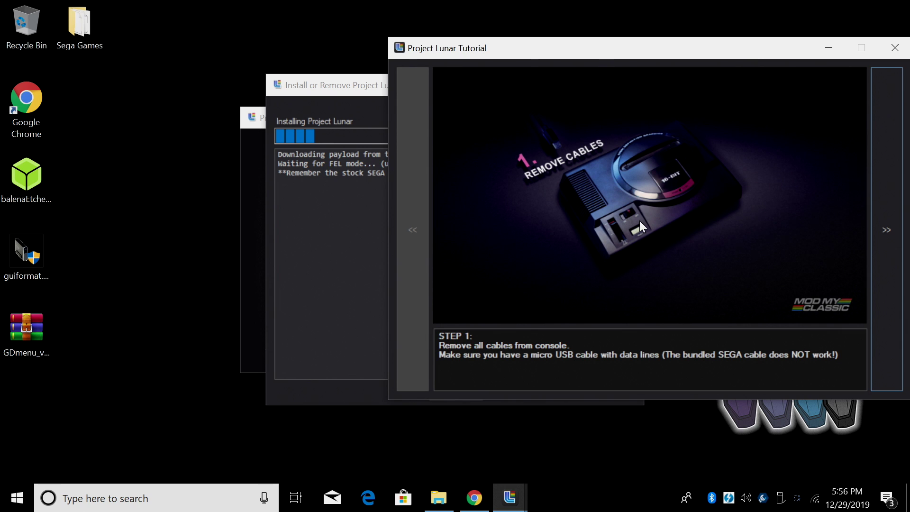
pyautogui.click(886, 247)
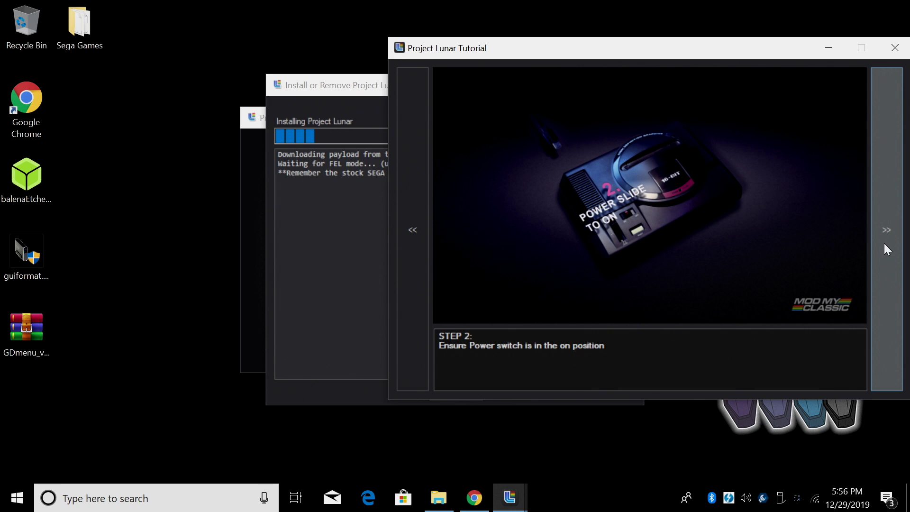
pyautogui.click(887, 249)
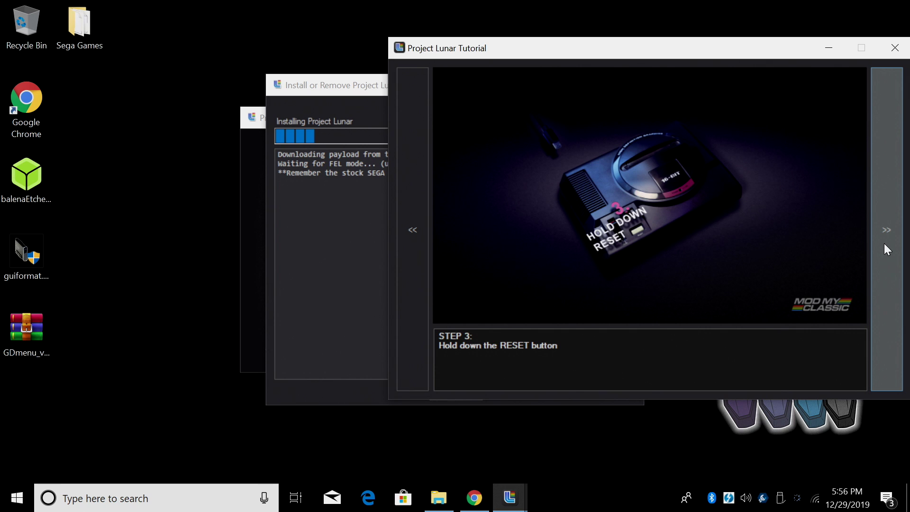
pyautogui.click(884, 244)
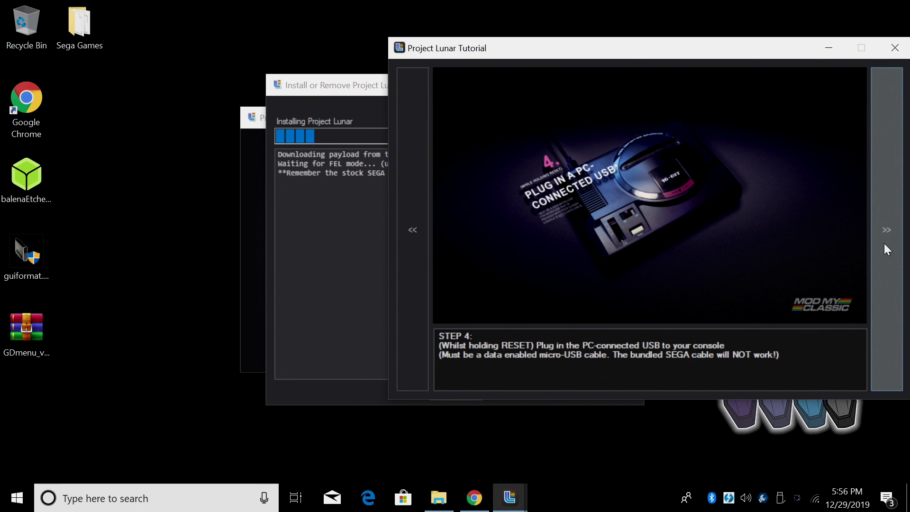
pyautogui.click(885, 245)
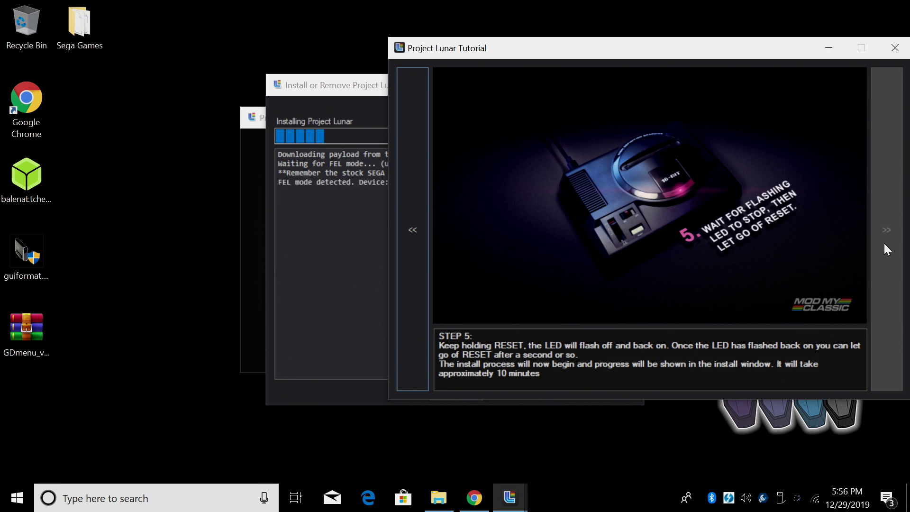
# Bring the installation progress window forward, close the tutorial and finish the Project Lunar installation
pyautogui.click(311, 281)
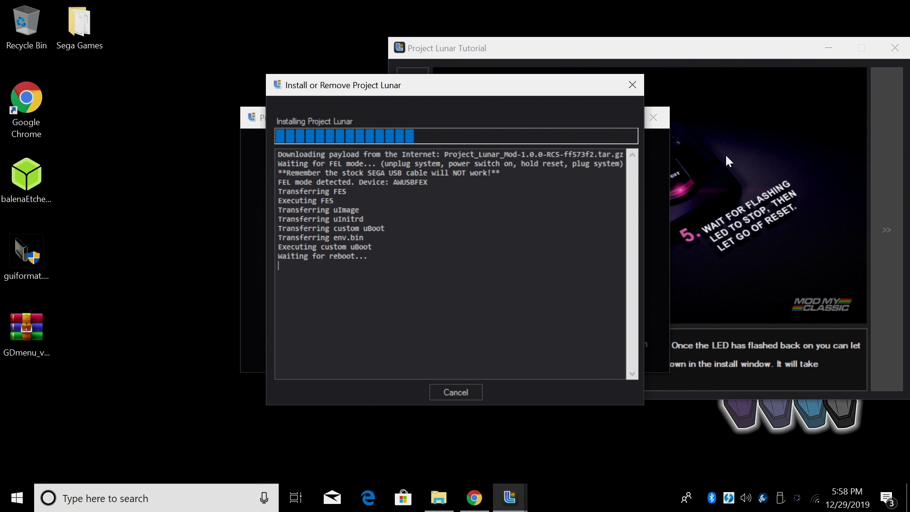
pyautogui.click(893, 47)
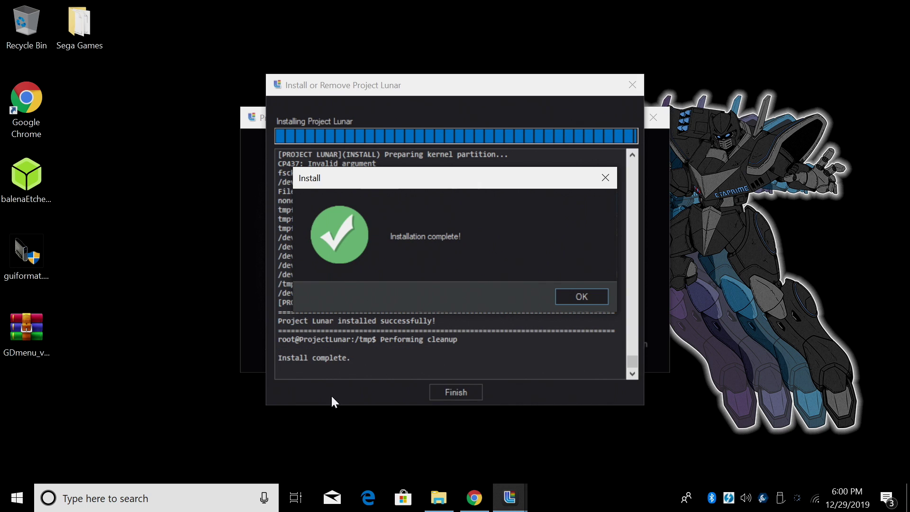
pyautogui.click(605, 292)
pyautogui.click(464, 394)
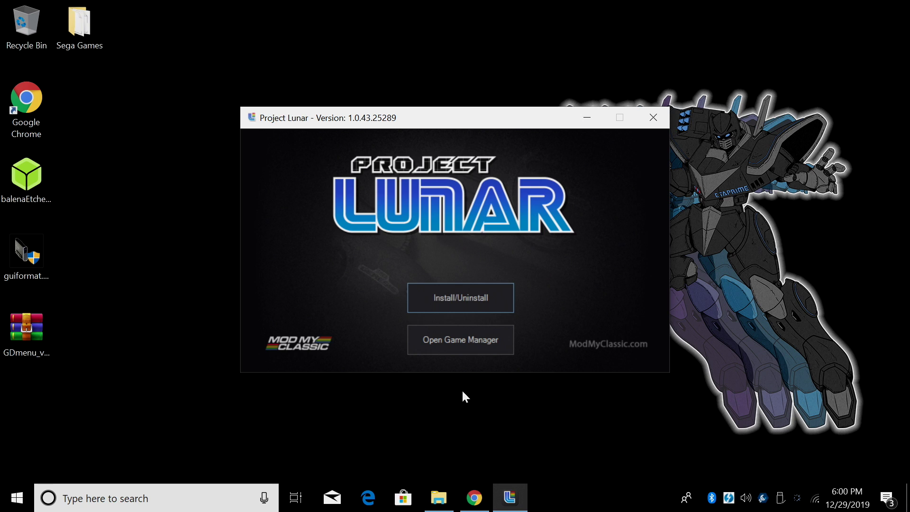
# Open the Sega Games folder on the desktop to check the game ROM files, and minimize it
pyautogui.doubleClick(88, 47)
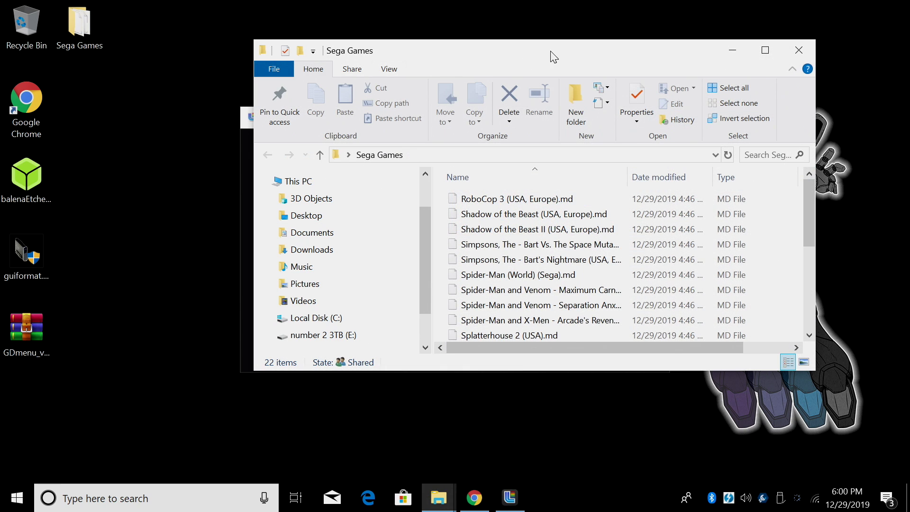
pyautogui.moveTo(539, 54); pyautogui.dragTo(355, 30)
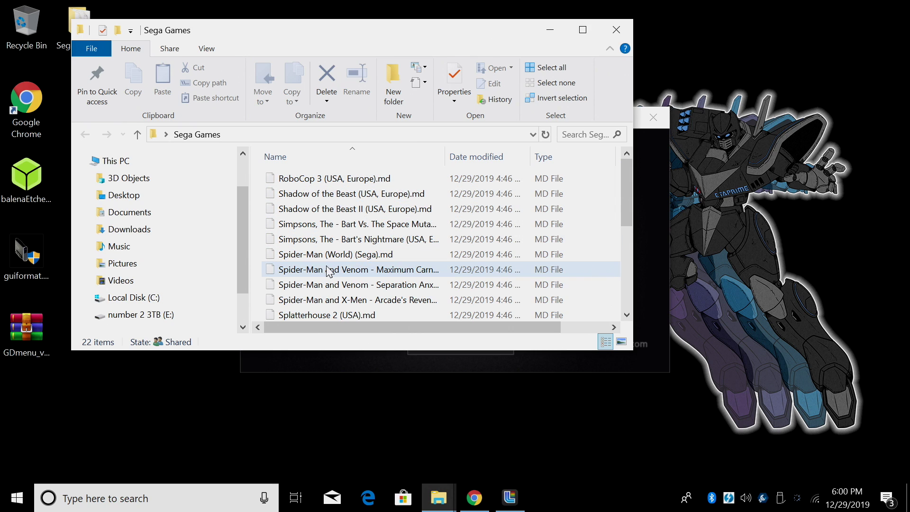
pyautogui.click(544, 32)
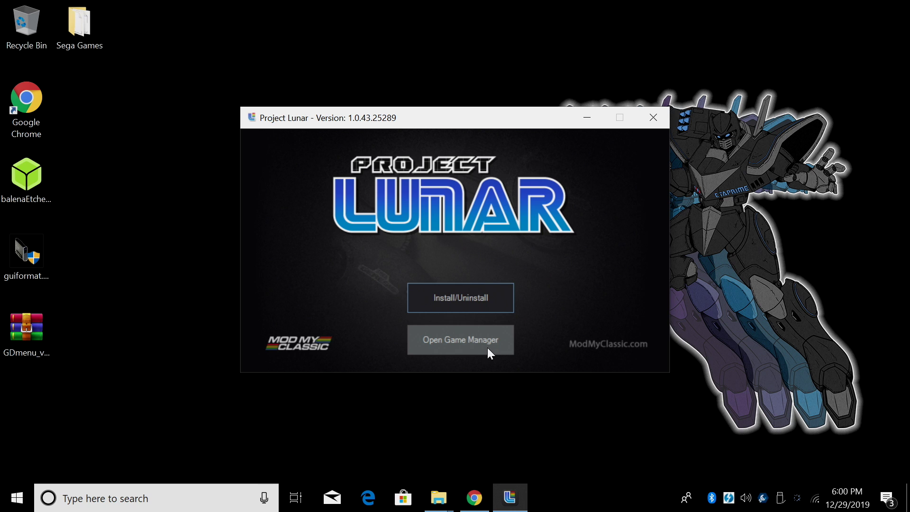
# Open the Game Manager, dismiss the welcome message and agree to the initial sync with the console
pyautogui.click(489, 349)
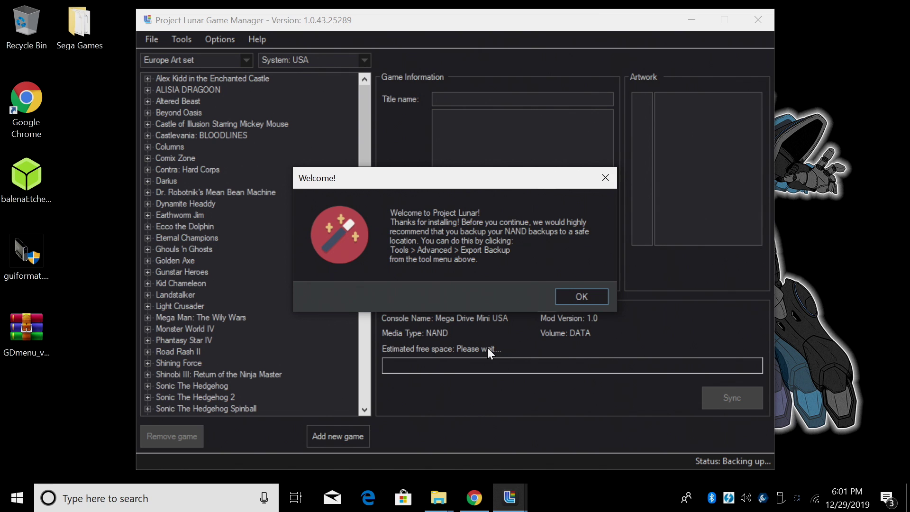
pyautogui.click(574, 293)
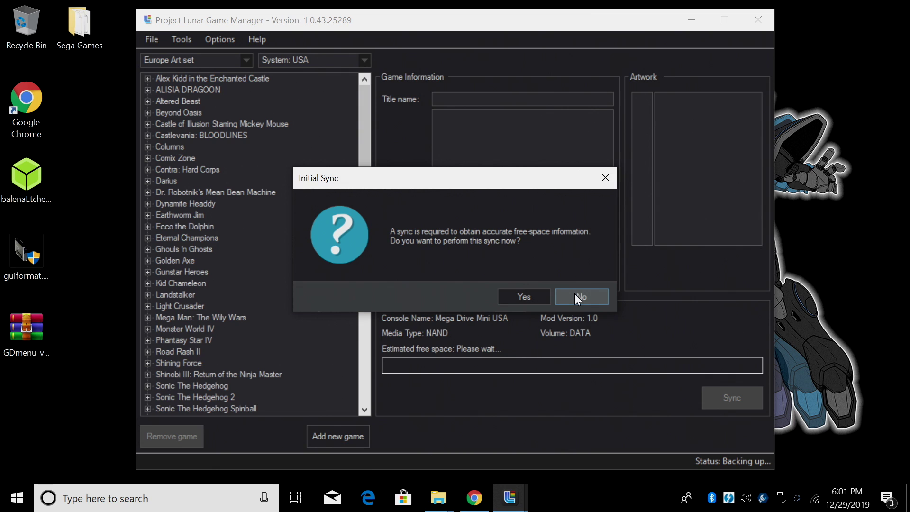
pyautogui.click(528, 292)
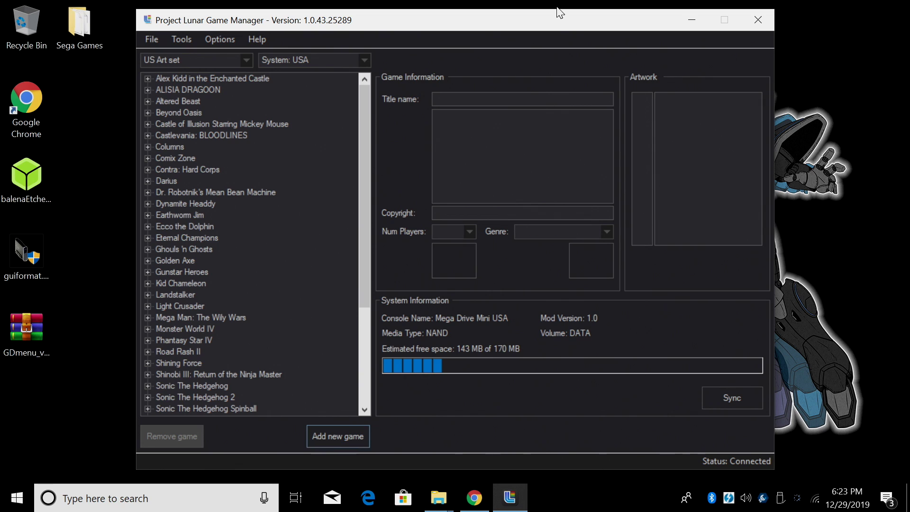
# Create a new folder on the desktop named "gen mini backup"
pyautogui.rightClick(88, 139)
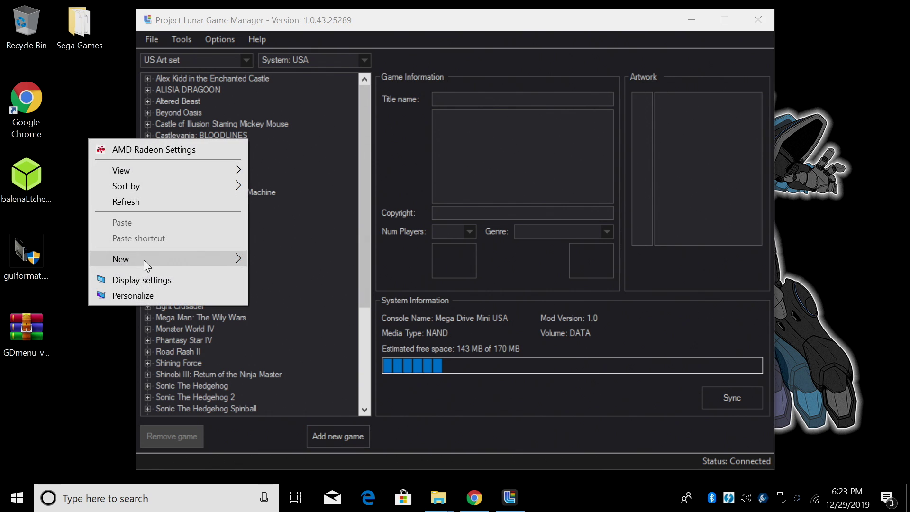
pyautogui.moveTo(144, 260)
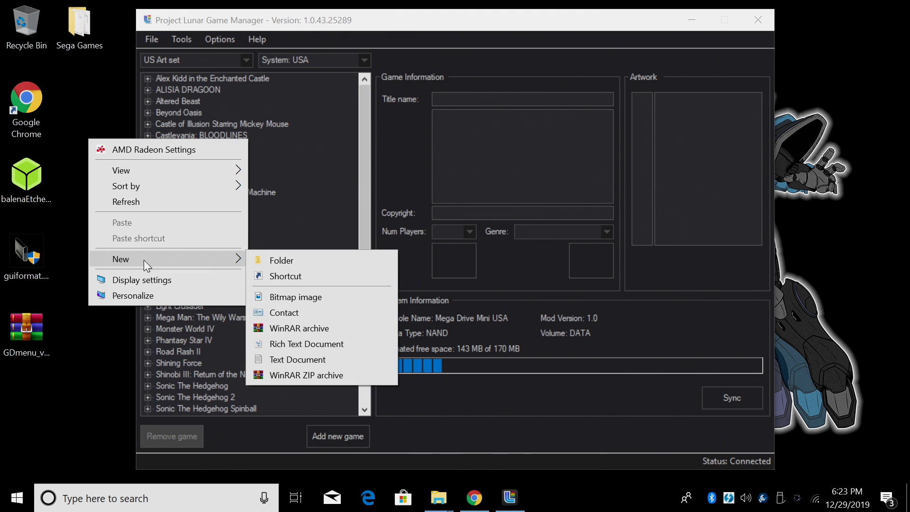
pyautogui.click(290, 265)
pyautogui.write('gen mini backup')
# Export a backup of the console as a zip file into the "gen mini backup" folder on the desktop
pyautogui.click(179, 37)
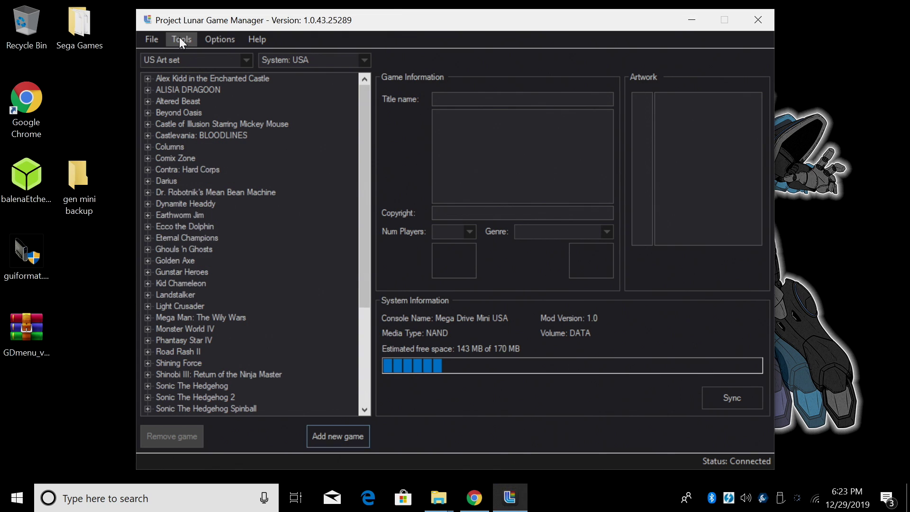
pyautogui.click(180, 40)
pyautogui.moveTo(241, 192)
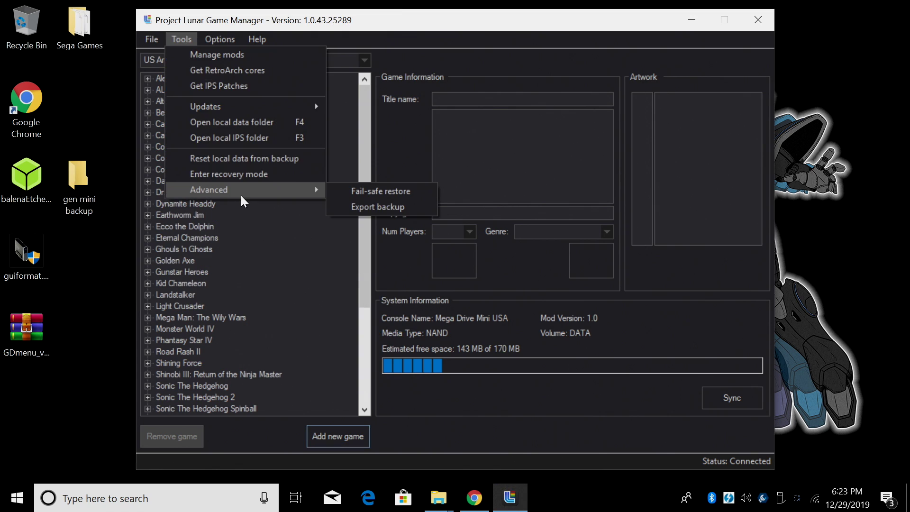
pyautogui.click(365, 210)
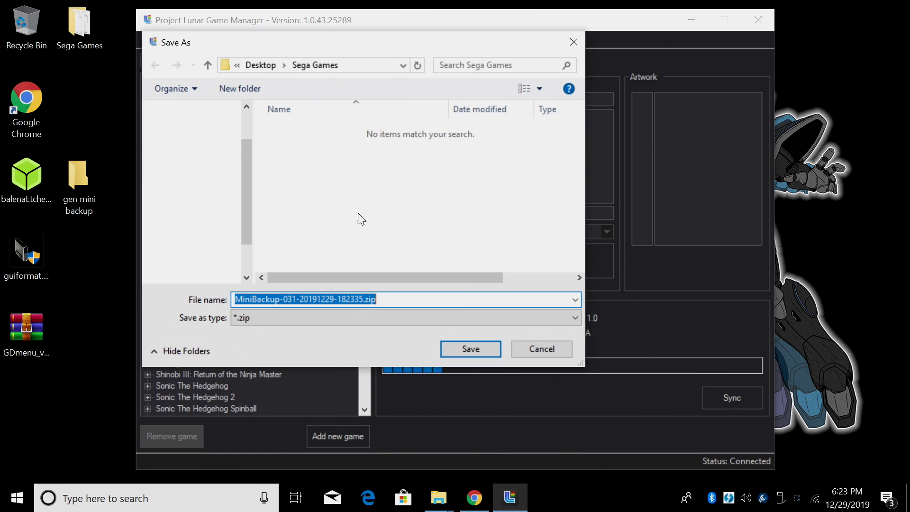
pyautogui.click(199, 182)
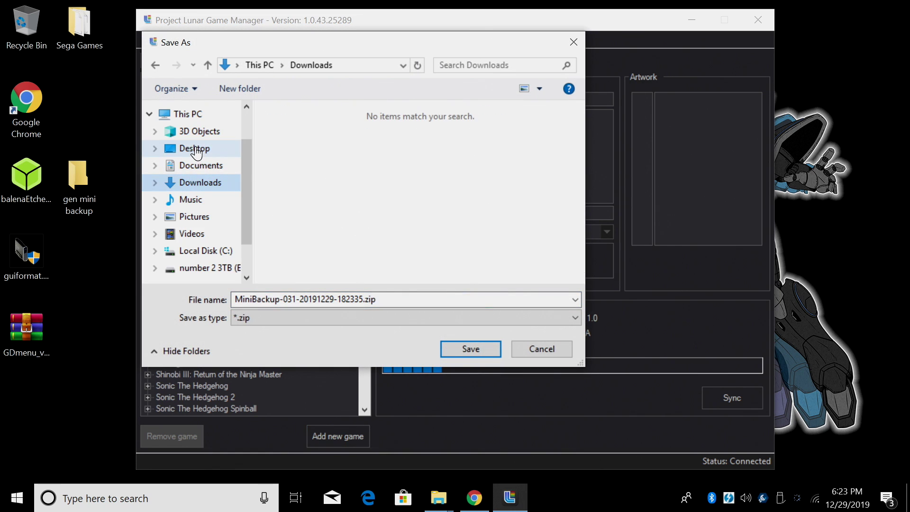
pyautogui.click(196, 148)
pyautogui.doubleClick(292, 158)
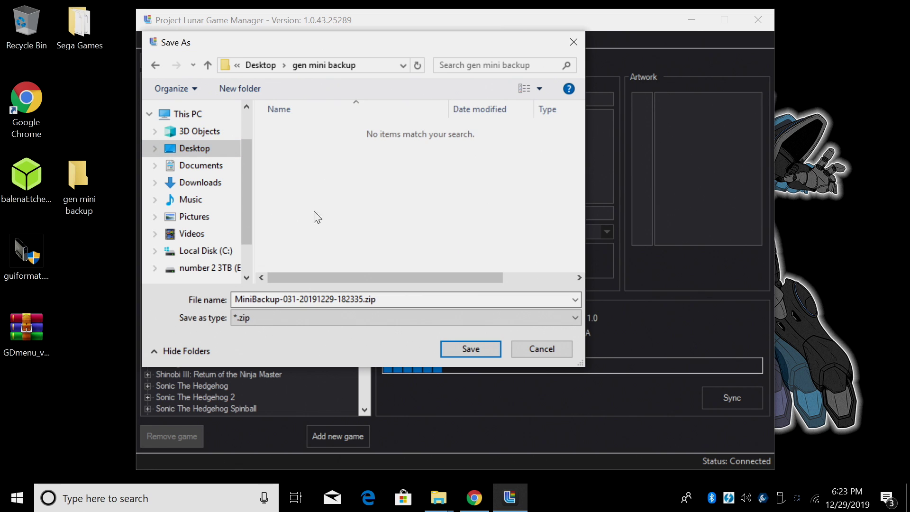
pyautogui.click(471, 349)
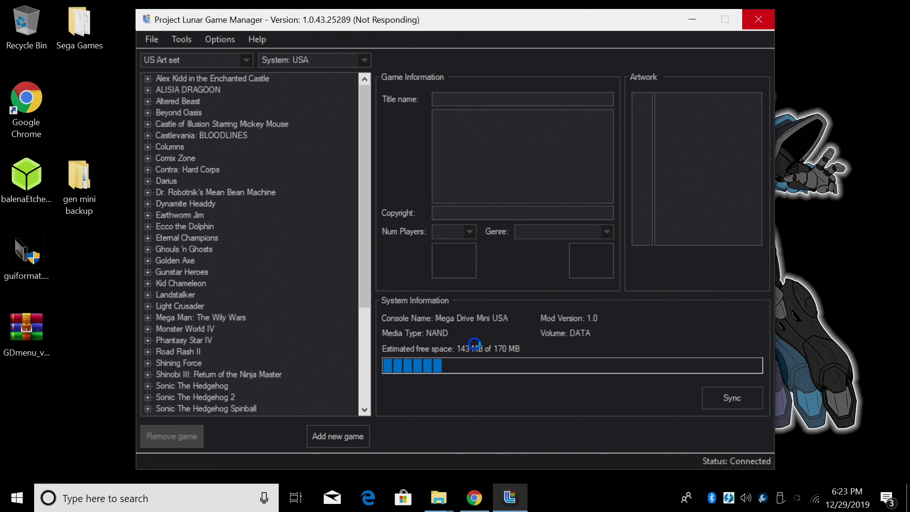
pyautogui.click(590, 298)
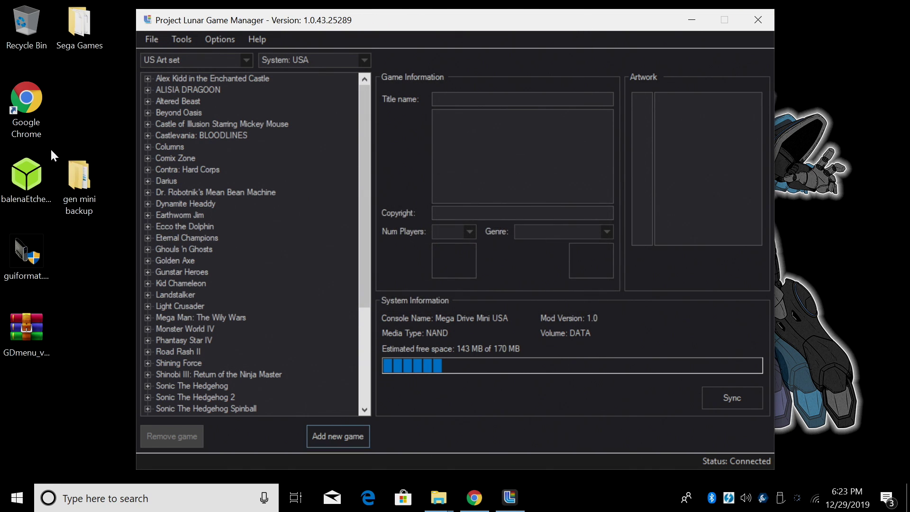
pyautogui.moveTo(85, 189)
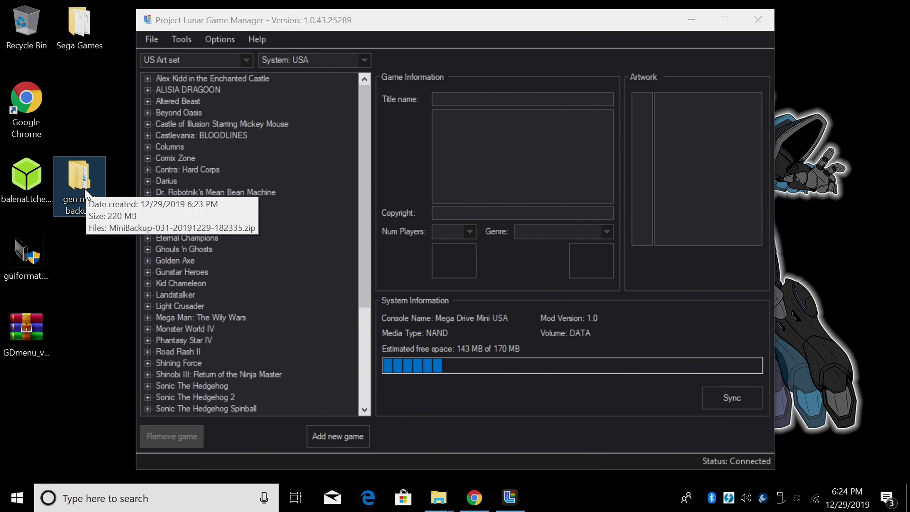
pyautogui.moveTo(84, 188); pyautogui.dragTo(84, 31)
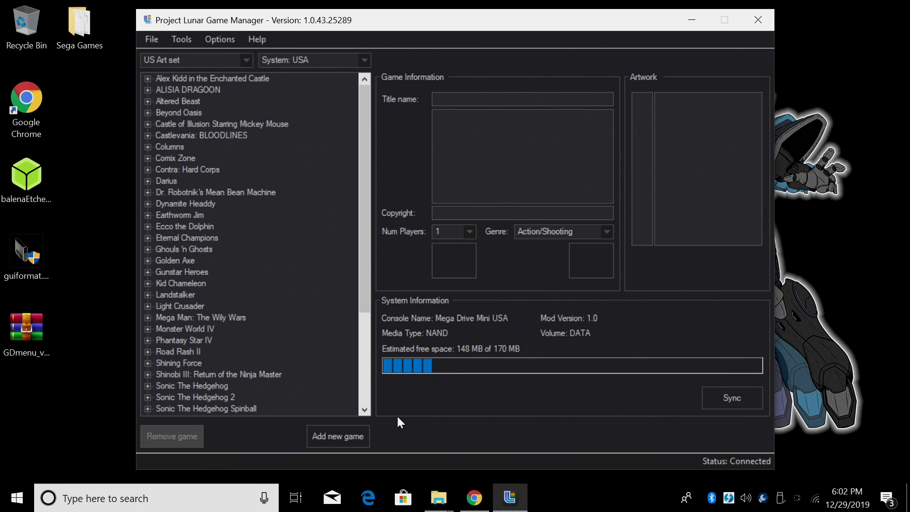
# Start adding a new game using the ROM "RoboCop 3 (USA, Europe).md" from the Sega Games folder on the desktop
pyautogui.click(334, 439)
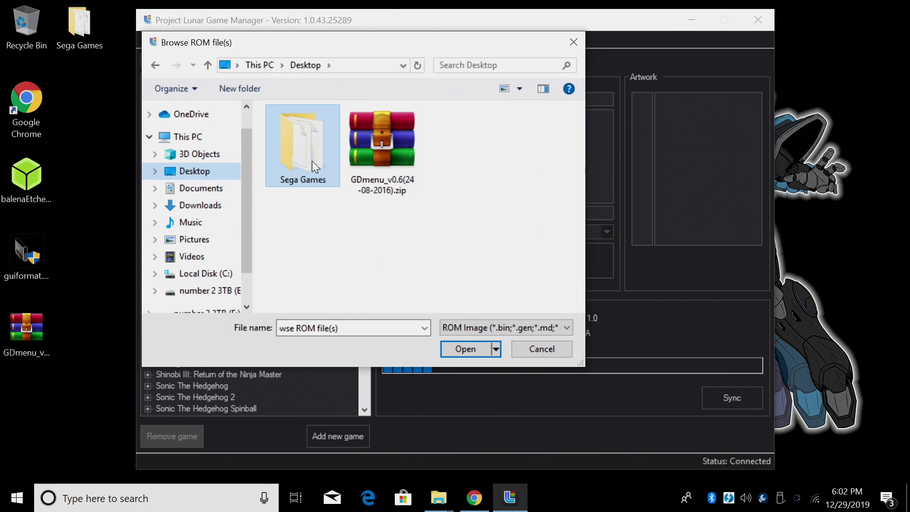
pyautogui.doubleClick(312, 161)
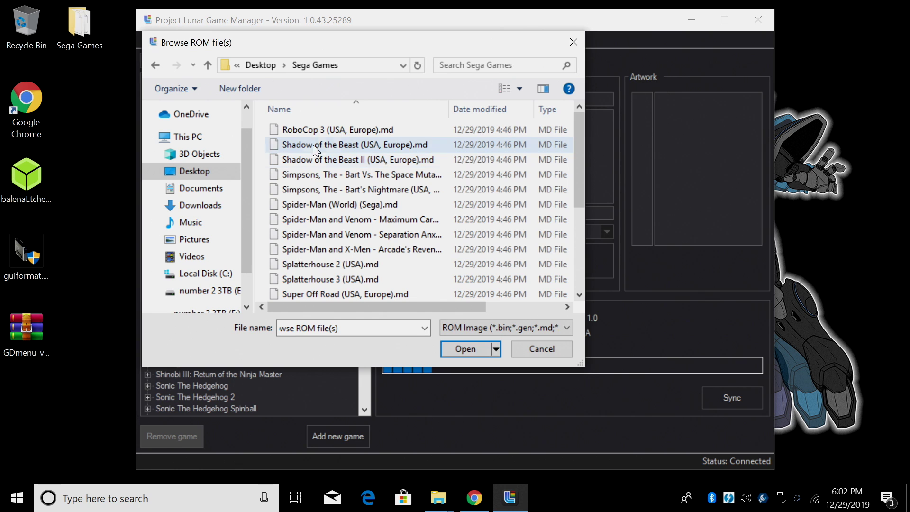
pyautogui.doubleClick(317, 129)
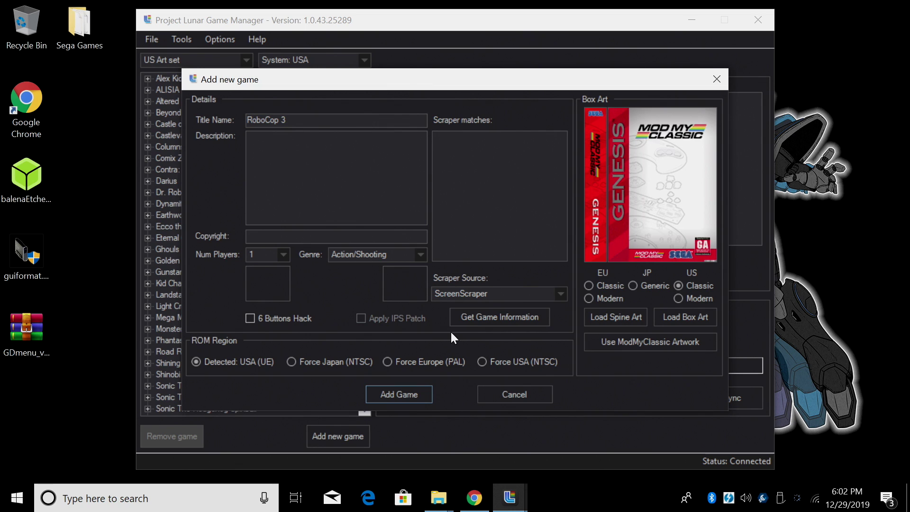
# Get the game information from ScreenScraper, apply the RoboCop 3 (US Megadrive) match and add the game
pyautogui.click(562, 293)
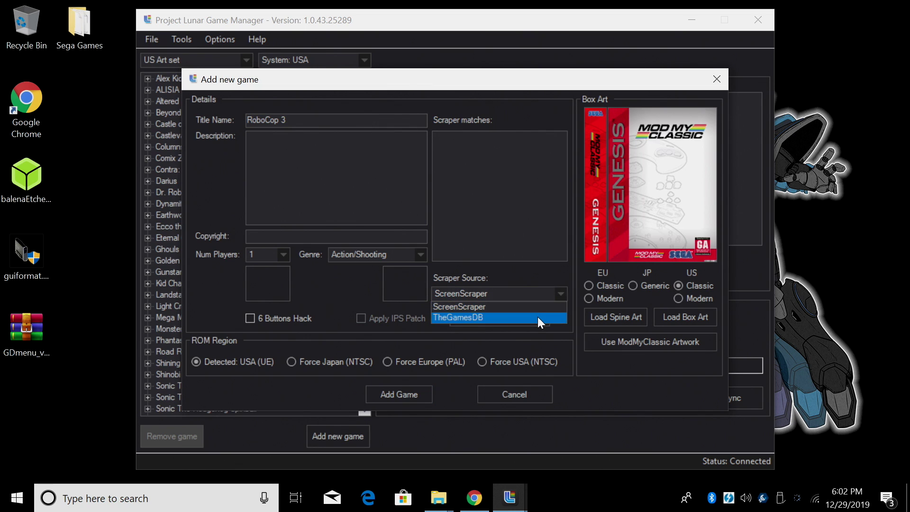
pyautogui.click(472, 306)
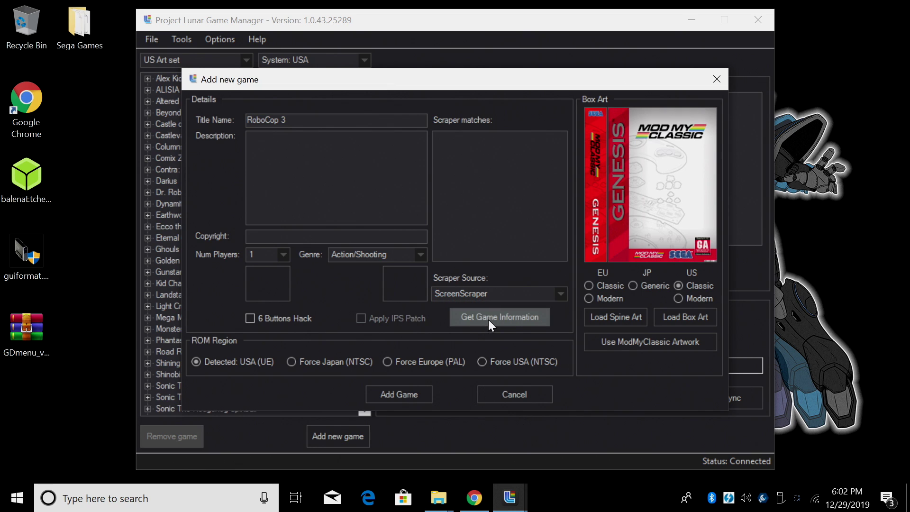
pyautogui.click(489, 320)
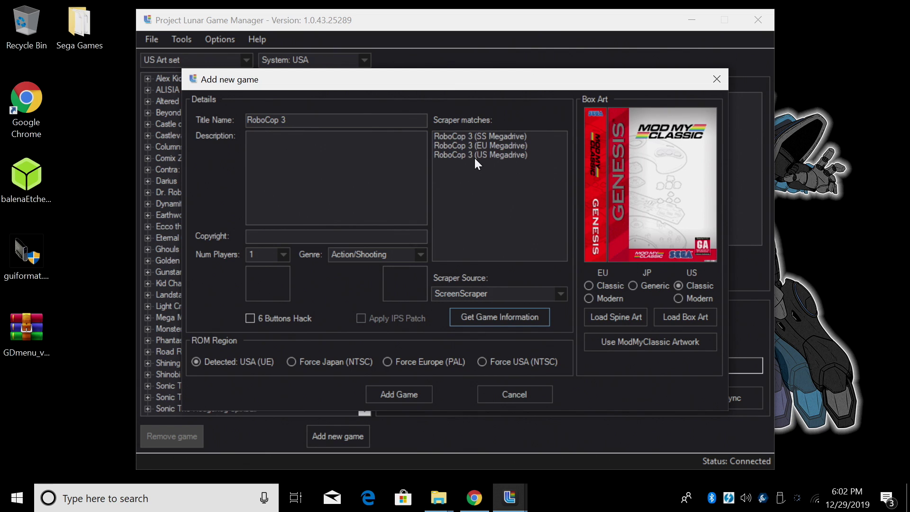
pyautogui.click(487, 155)
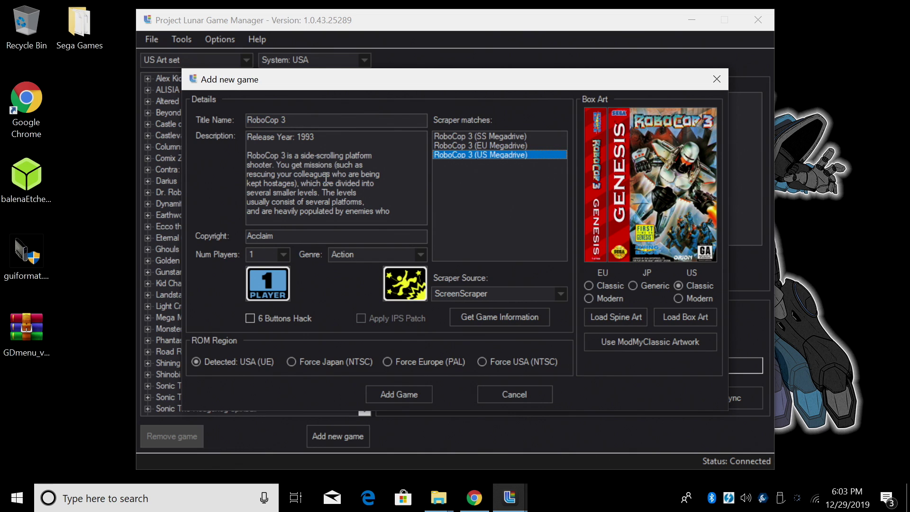
pyautogui.click(398, 399)
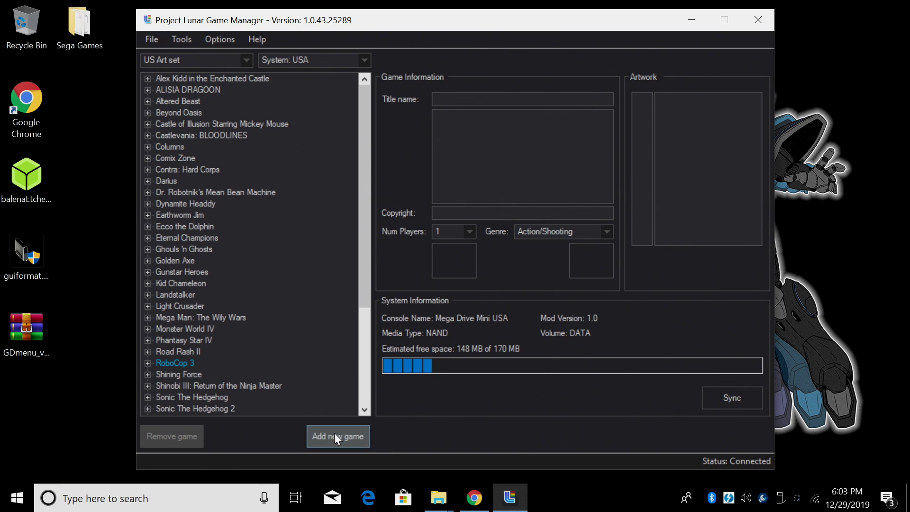
# Add "Shadow of the Beast (USA, Europe).md" as a new game with the scraped details of its US Megadrive match
pyautogui.click(346, 438)
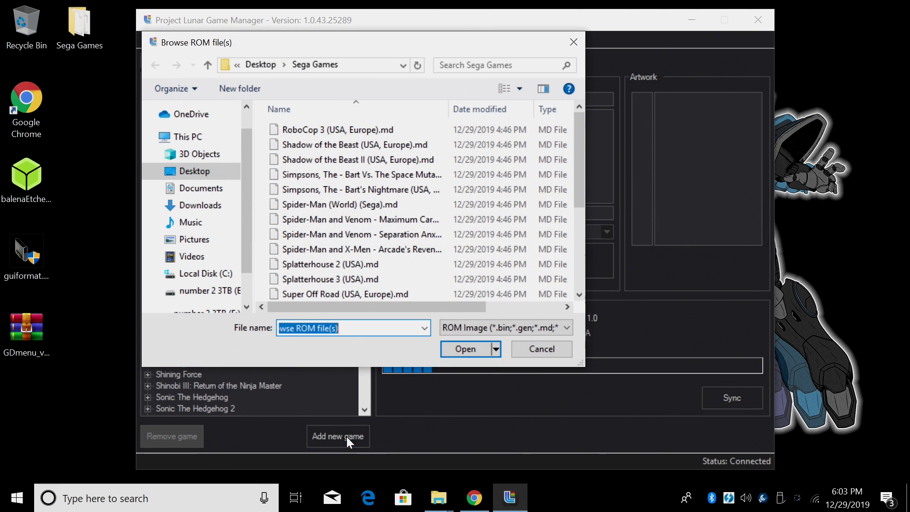
pyautogui.click(337, 144)
pyautogui.click(462, 349)
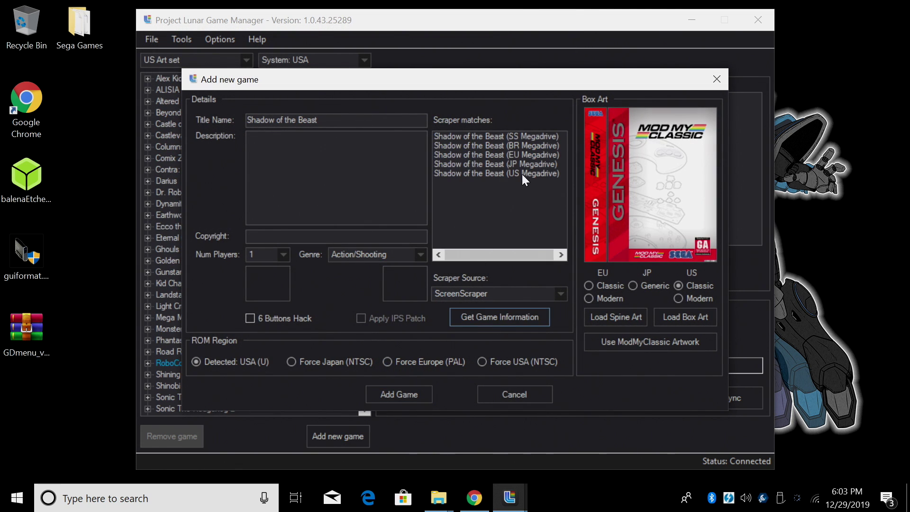
pyautogui.click(521, 173)
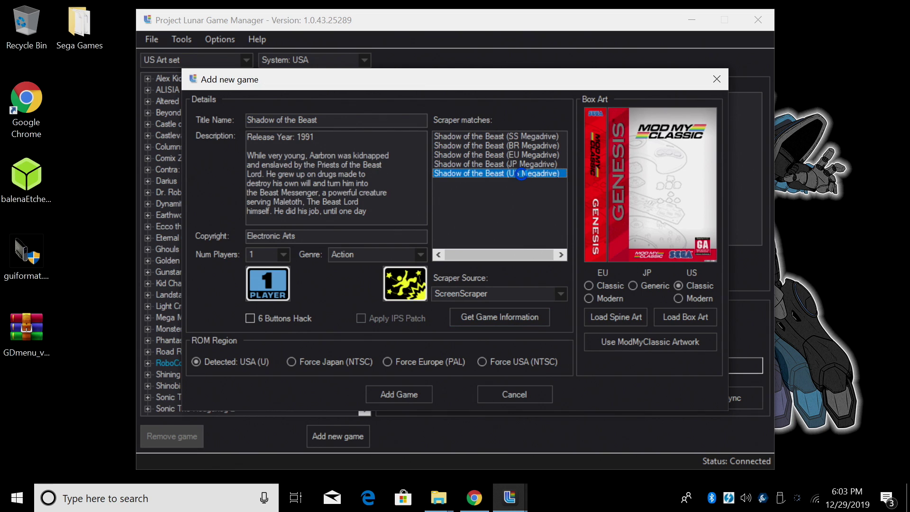
pyautogui.click(405, 392)
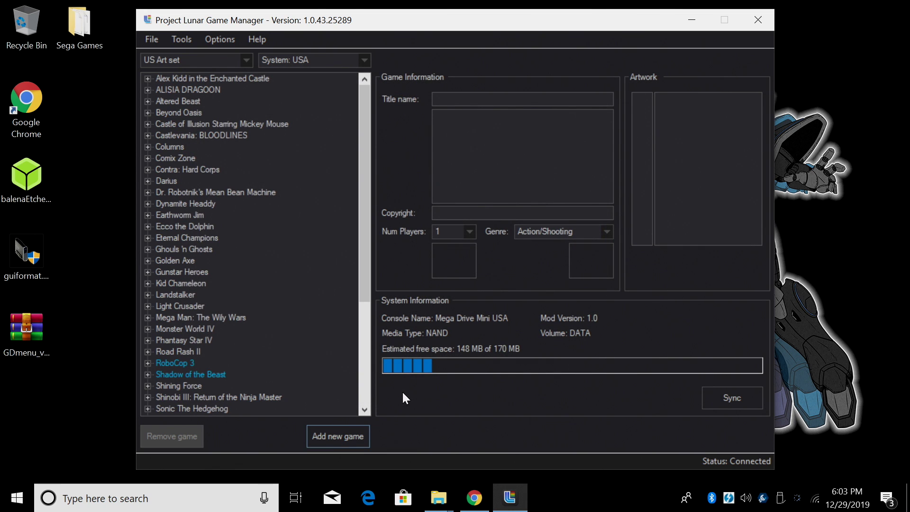
# Add the Spider-Man and Venom - Maximum Carnage ROM as a new game, using the last scraper match for its details
pyautogui.click(360, 437)
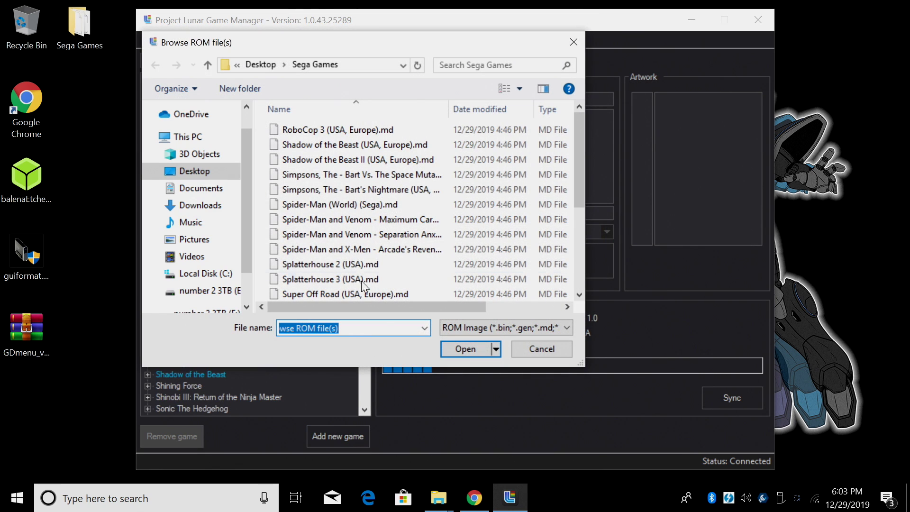
pyautogui.doubleClick(367, 223)
pyautogui.click(487, 315)
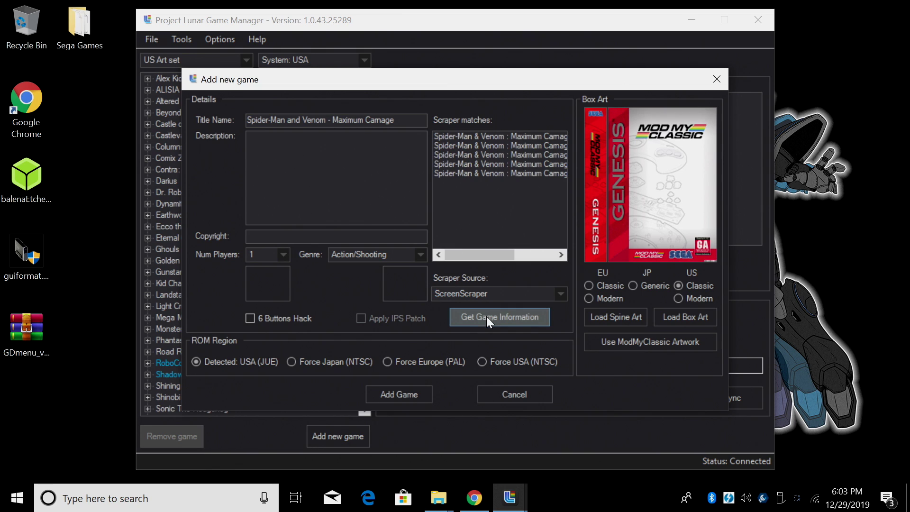
pyautogui.click(510, 174)
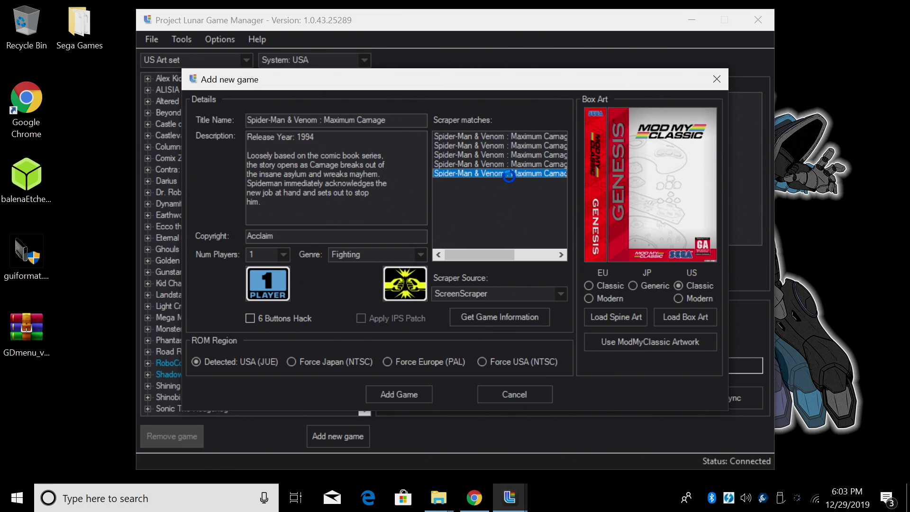
pyautogui.click(400, 396)
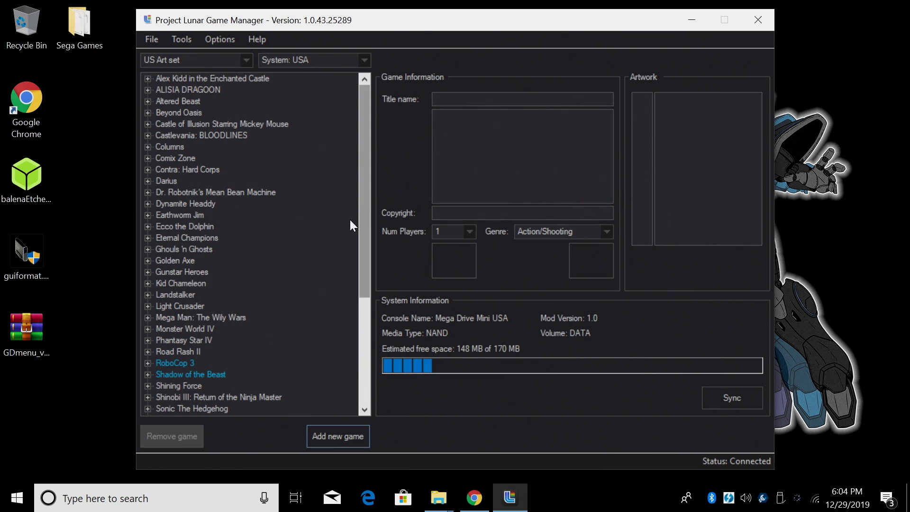
pyautogui.moveTo(365, 246); pyautogui.dragTo(300, 298)
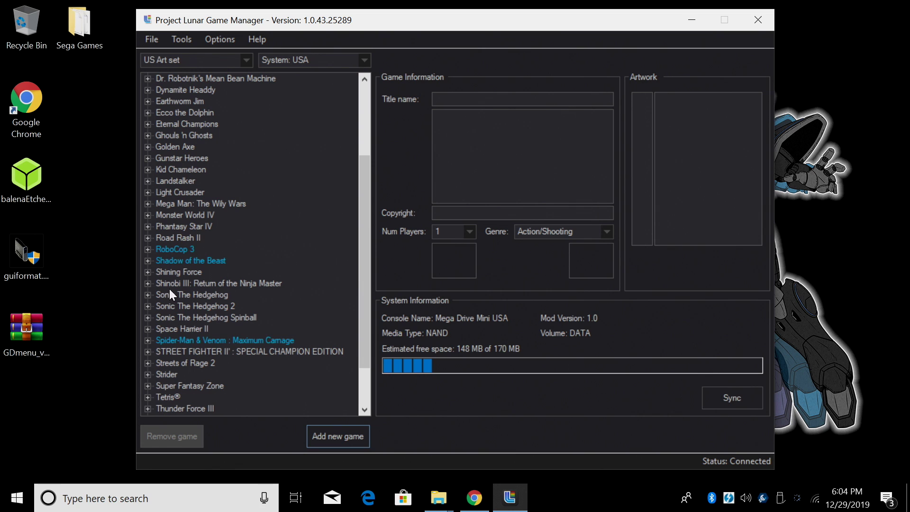
# Sync the added games to the console, and close the Game Manager and the Project Lunar launcher
pyautogui.click(333, 432)
pyautogui.click(579, 32)
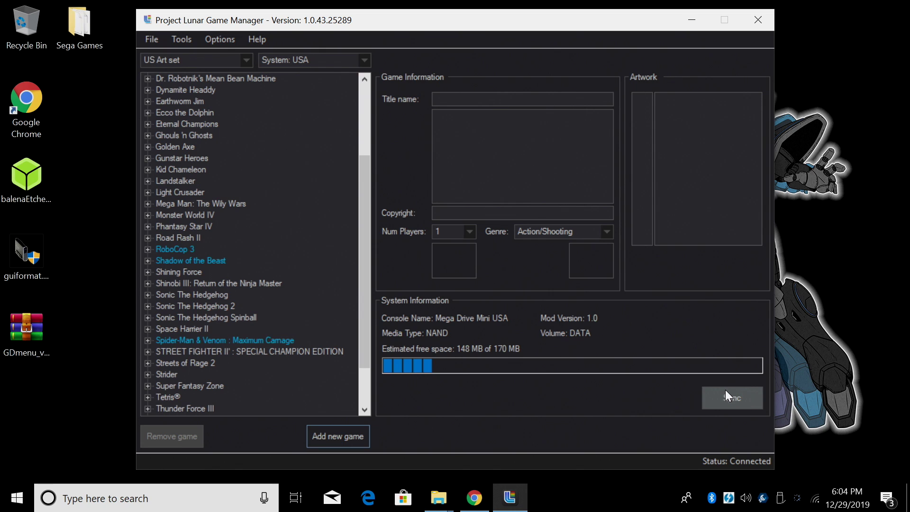
pyautogui.click(737, 401)
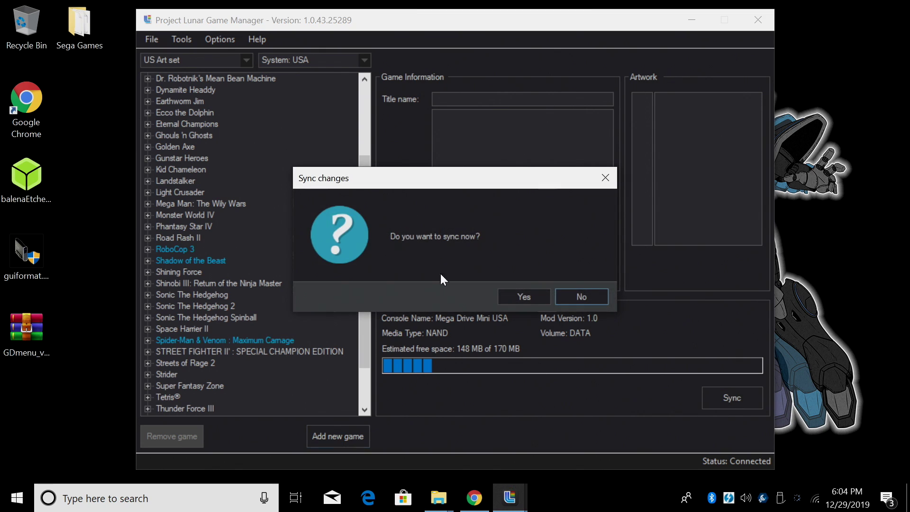
pyautogui.click(526, 297)
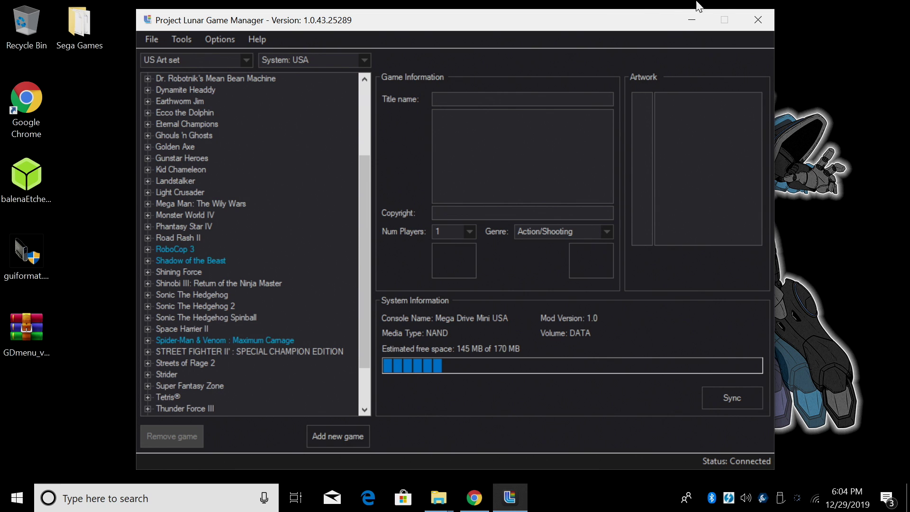
pyautogui.click(758, 20)
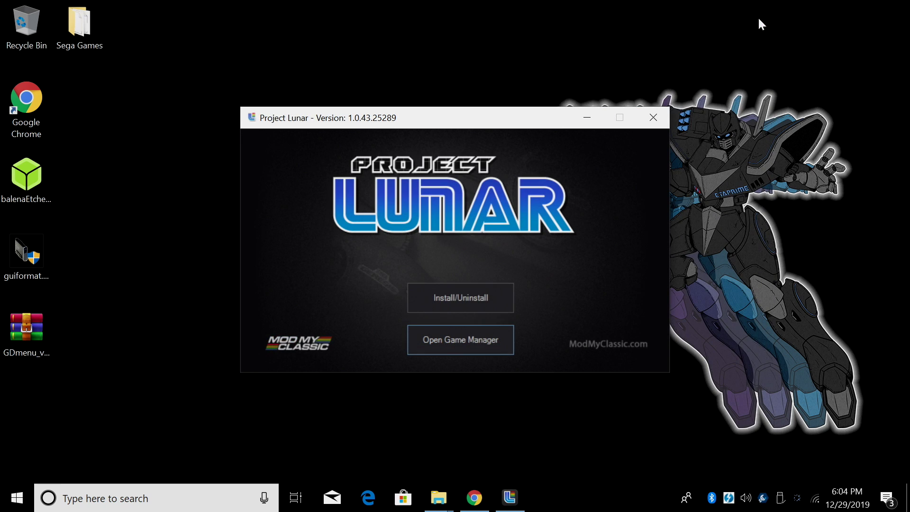
pyautogui.click(653, 118)
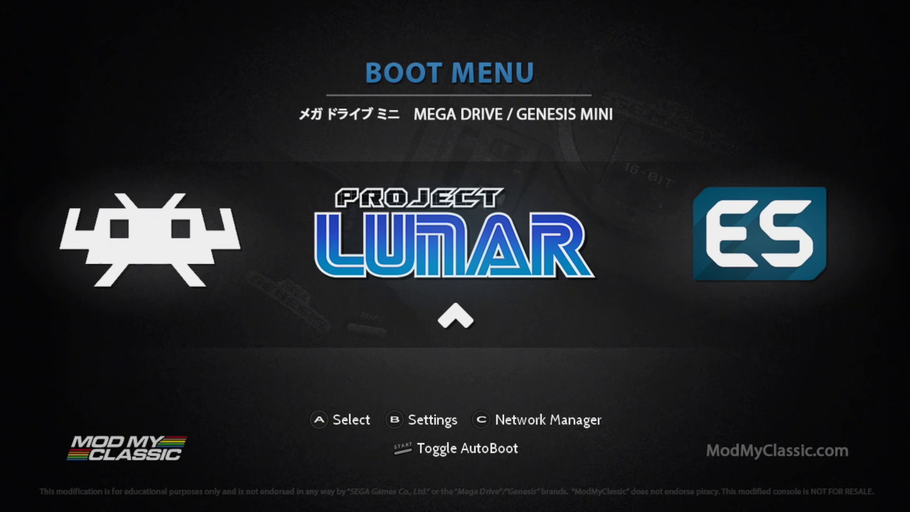
# Look through the launch options in the console's boot menu and return to Project Lunar
pyautogui.press('Left')
pyautogui.press('Right')
pyautogui.press('Right')
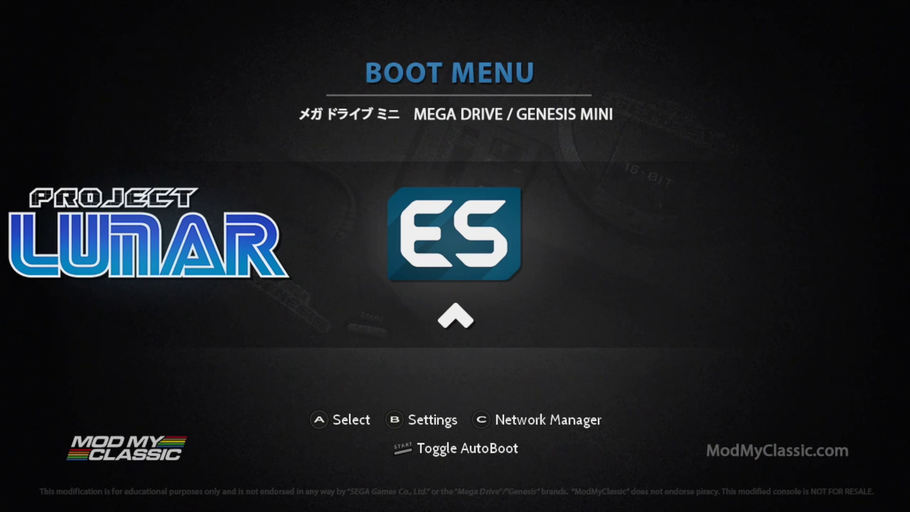
pyautogui.press('Left')
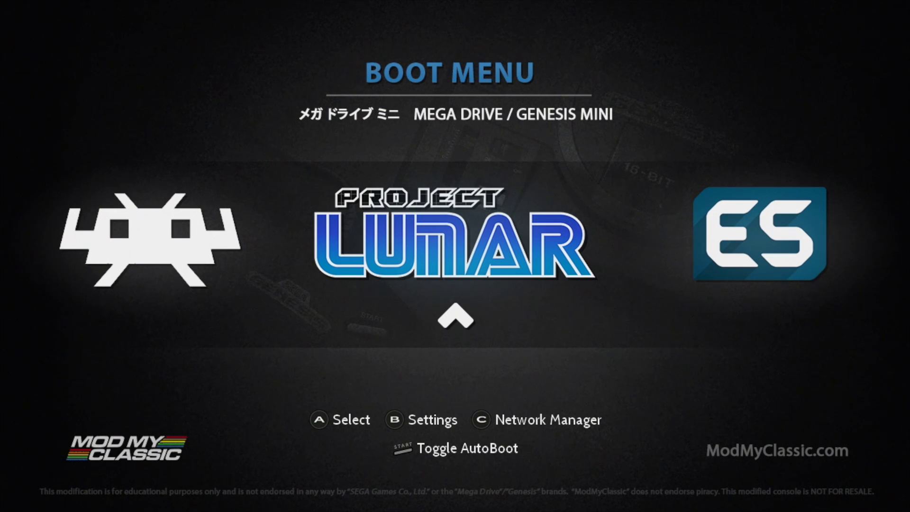
# Open the Project Lunar settings and enable the higher CPU speed (1.344ghz)
pyautogui.press('b')
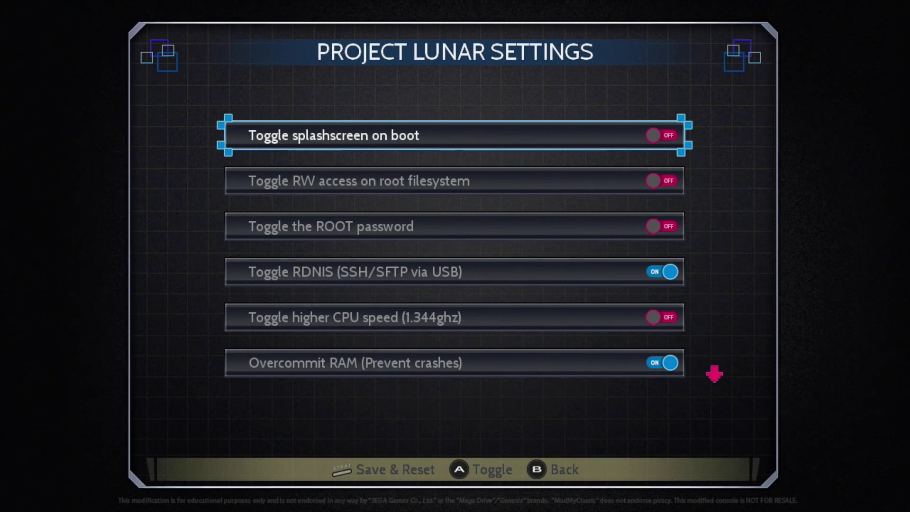
pyautogui.press('Down')
pyautogui.press('Down')
pyautogui.press('Down')
pyautogui.press('Up')
pyautogui.press('Up')
pyautogui.press('Up')
pyautogui.press('Down')
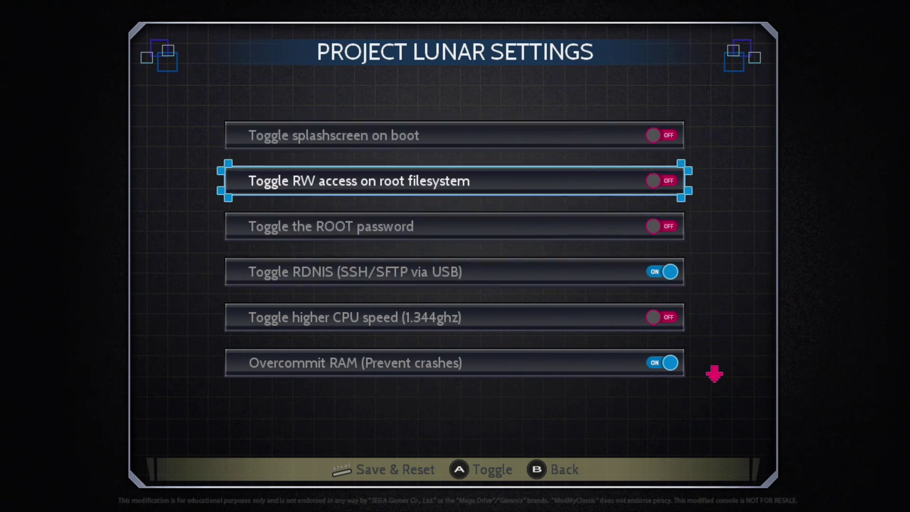
pyautogui.press('Down')
pyautogui.press('Down')
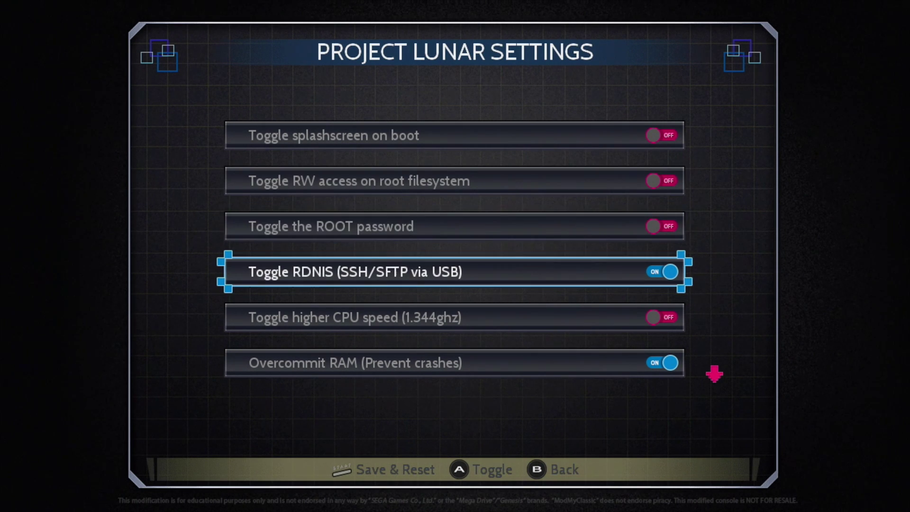
pyautogui.press('Down')
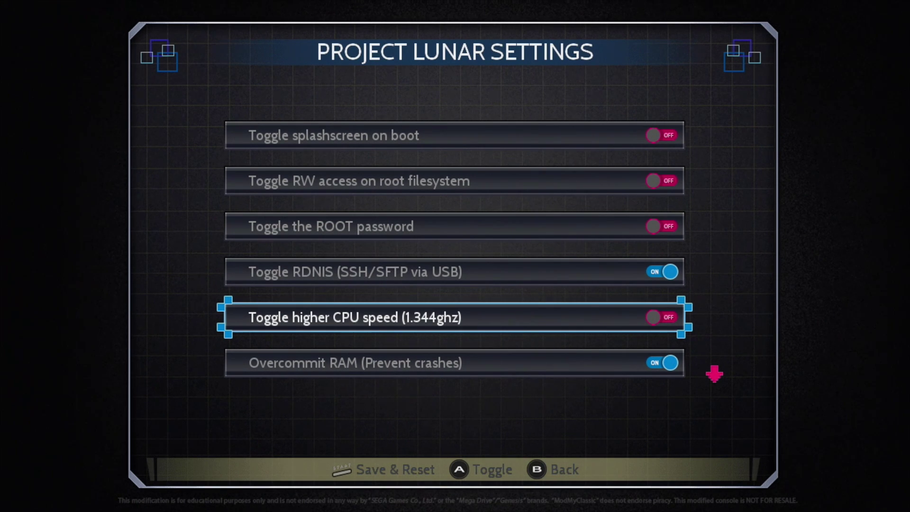
pyautogui.press('Return')
# Examine the remaining Project Lunar settings for memory optimisation, the DRAM swap file and kiosk mode
pyautogui.press('Down')
pyautogui.press('Down')
pyautogui.press('Down')
pyautogui.press('Down')
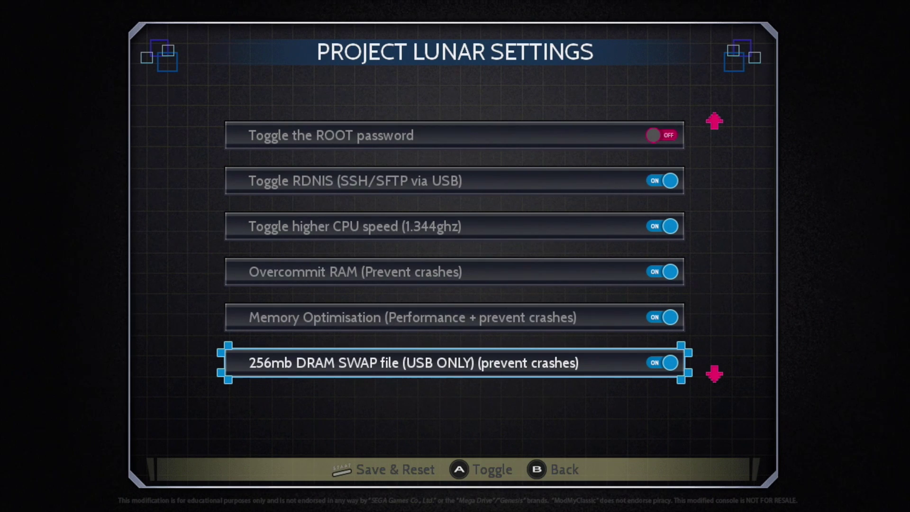
pyautogui.press('Up')
pyautogui.press('Up')
pyautogui.press('Up')
pyautogui.press('Up')
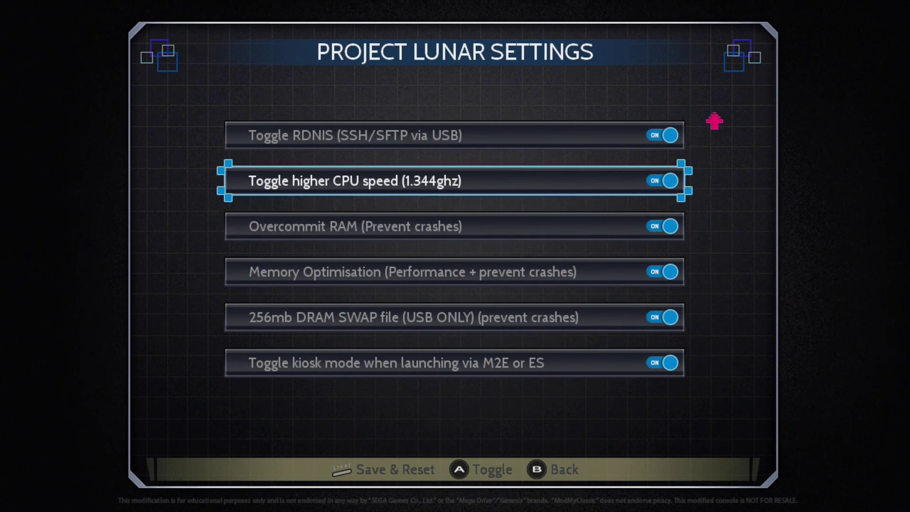
# Leave the Project Lunar settings and launch the console's Genesis game menu
pyautogui.press('Return')
pyautogui.press('Return')
pyautogui.press('Return')
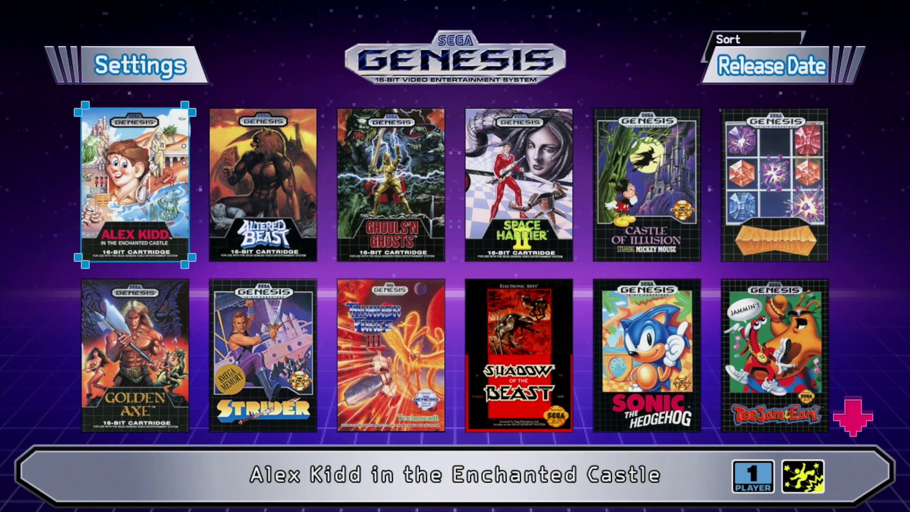
# Set the game library's sort order to A-Z
pyautogui.press('Right')
pyautogui.press('Right')
pyautogui.press('Right')
pyautogui.press('Right')
pyautogui.press('Right')
pyautogui.press('Up')
pyautogui.press('Right')
pyautogui.press('Return')
# Look through the alphabetically sorted library for added games, as far as Shadow of the Beast
pyautogui.press('Down')
pyautogui.press('Left')
pyautogui.press('Left')
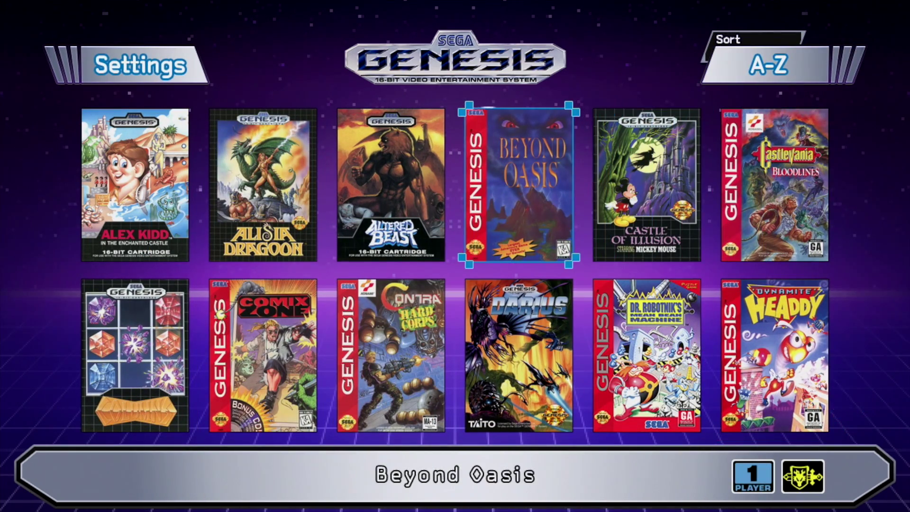
pyautogui.press('Right')
pyautogui.press('Right')
pyautogui.press('Down')
pyautogui.press('Down')
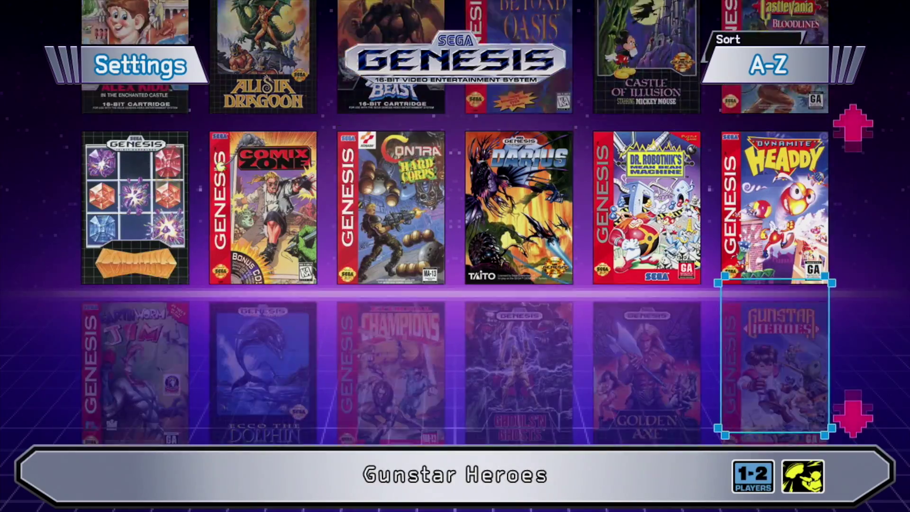
pyautogui.press('Down')
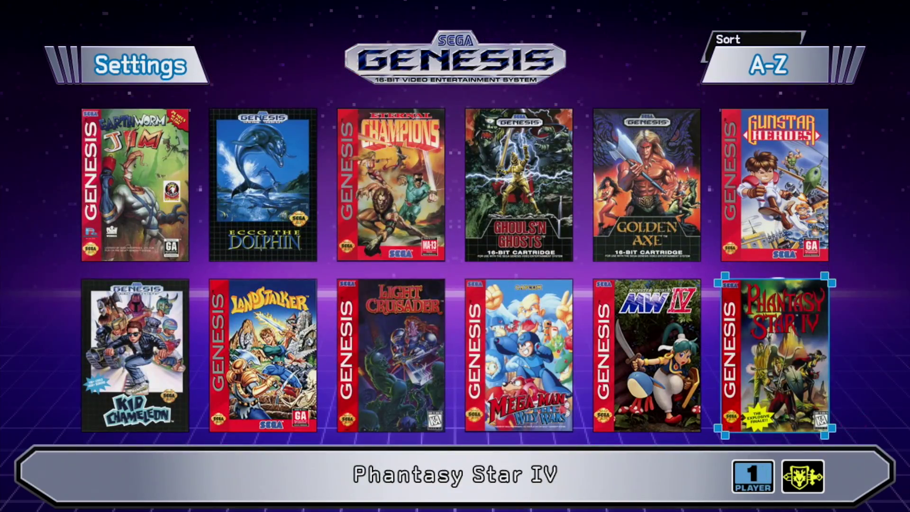
pyautogui.press('Down')
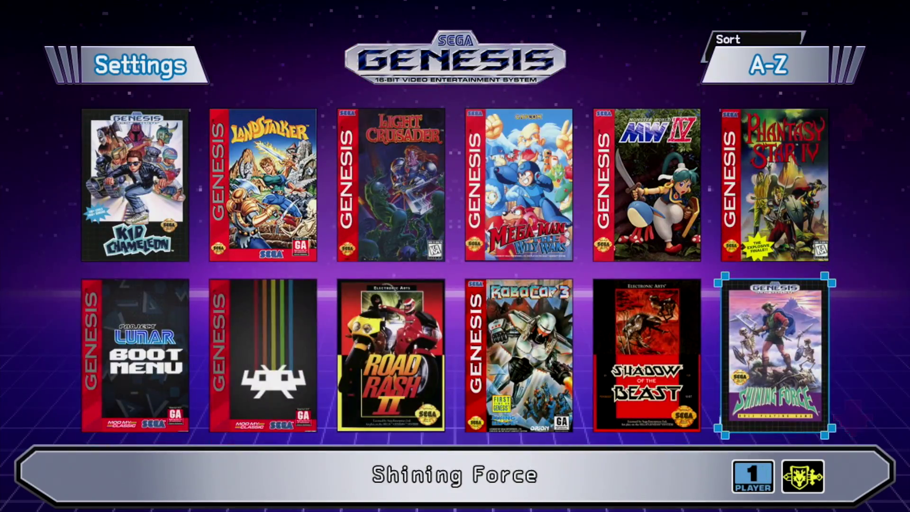
pyautogui.press('Left')
pyautogui.press('Left')
pyautogui.press('Right')
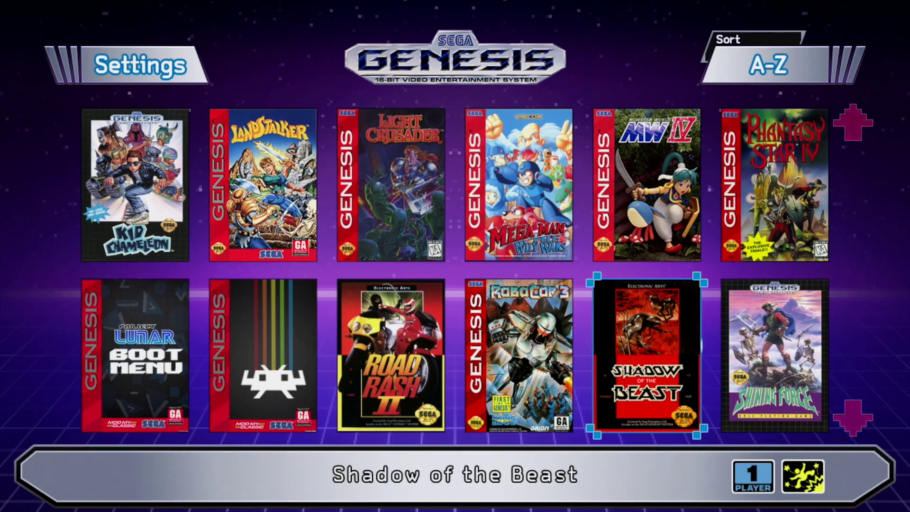
# Find Spider-Man & Venom : Maximum Carnage further down the game library
pyautogui.press('Down')
pyautogui.press('Down')
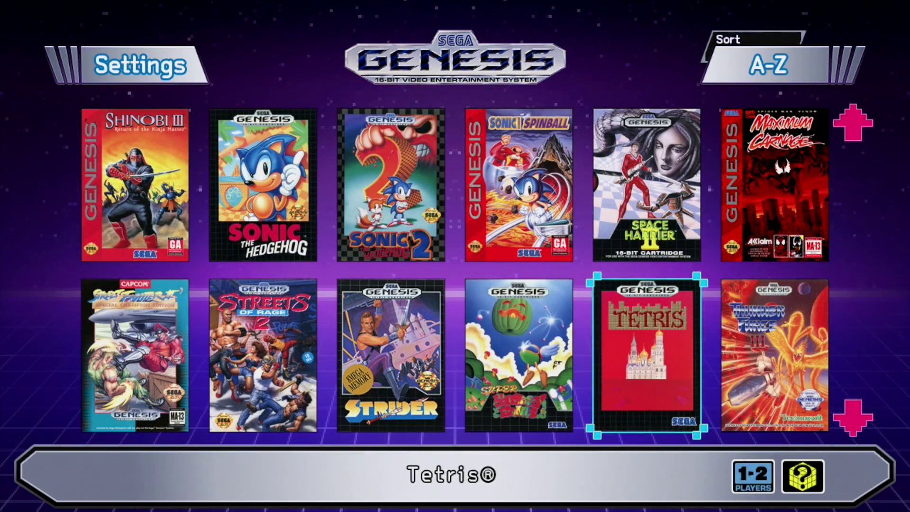
pyautogui.press('Up')
pyautogui.press('Right')
pyautogui.press('Up')
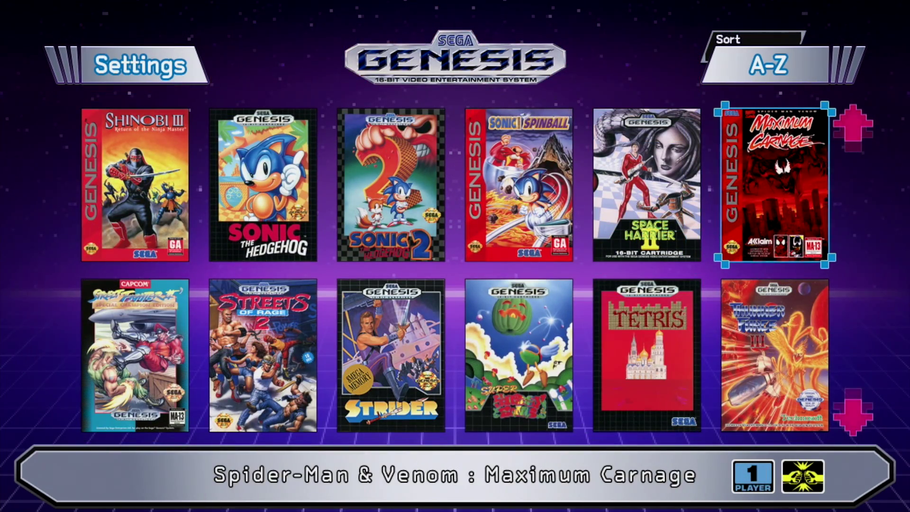
# Go back up the library to the added game RoboCop 3 and launch it
pyautogui.press('Up')
pyautogui.press('Down')
pyautogui.press('Left')
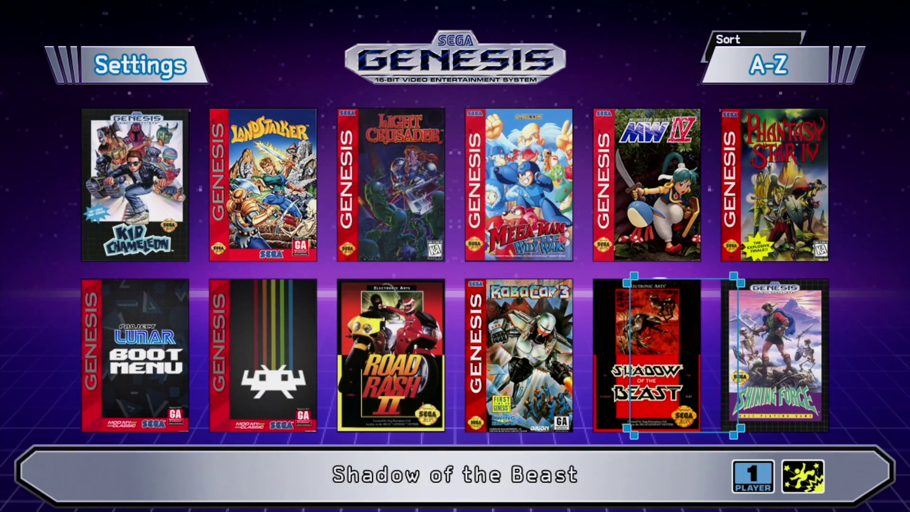
pyautogui.press('Left')
pyautogui.press('Right')
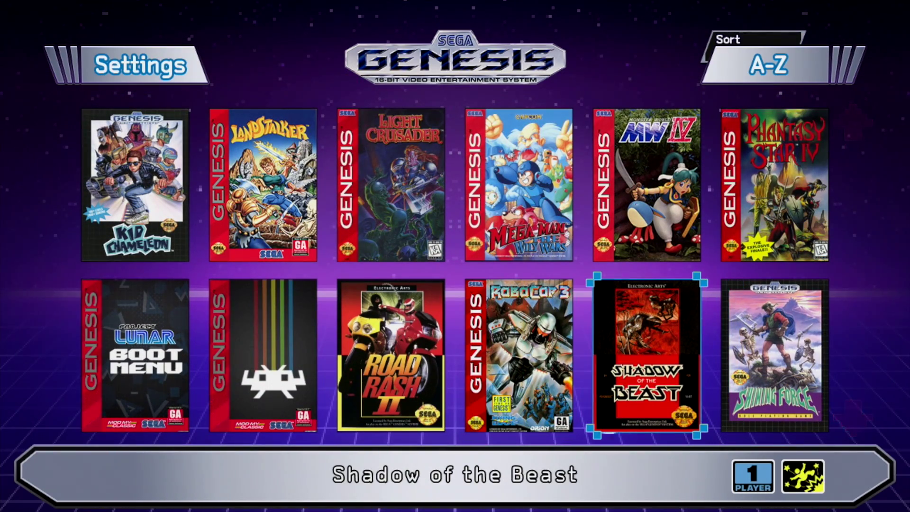
pyautogui.press('Right')
pyautogui.press('Left')
pyautogui.press('Left')
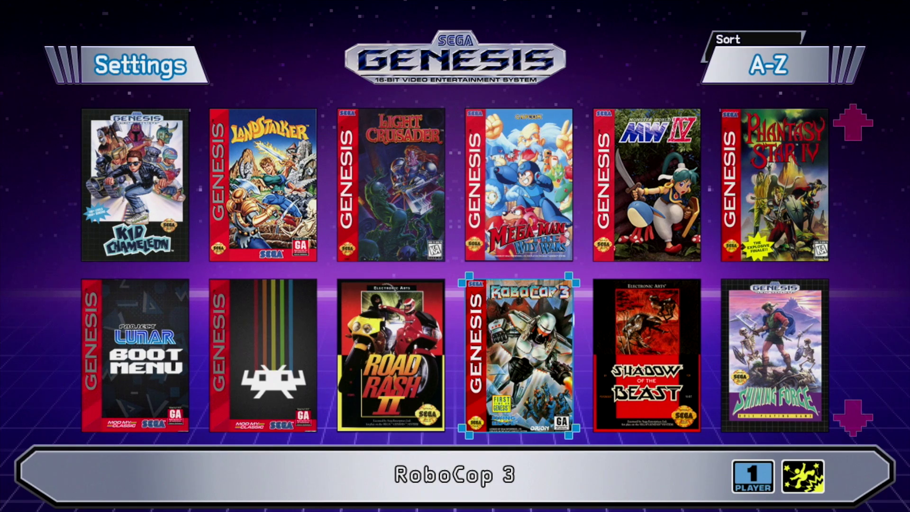
pyautogui.press('Return')
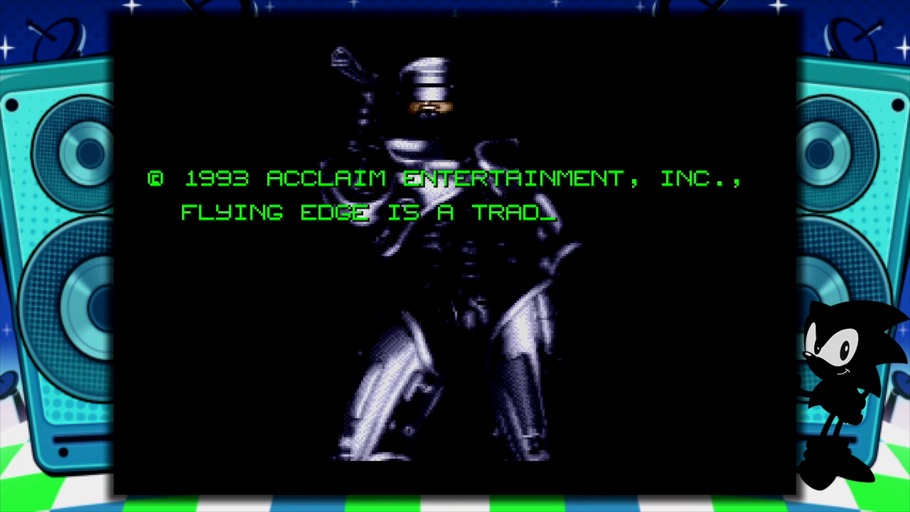
# Pause RoboCop 3 with the System Menu and select the option to return to the main menu
pyautogui.press('Escape')
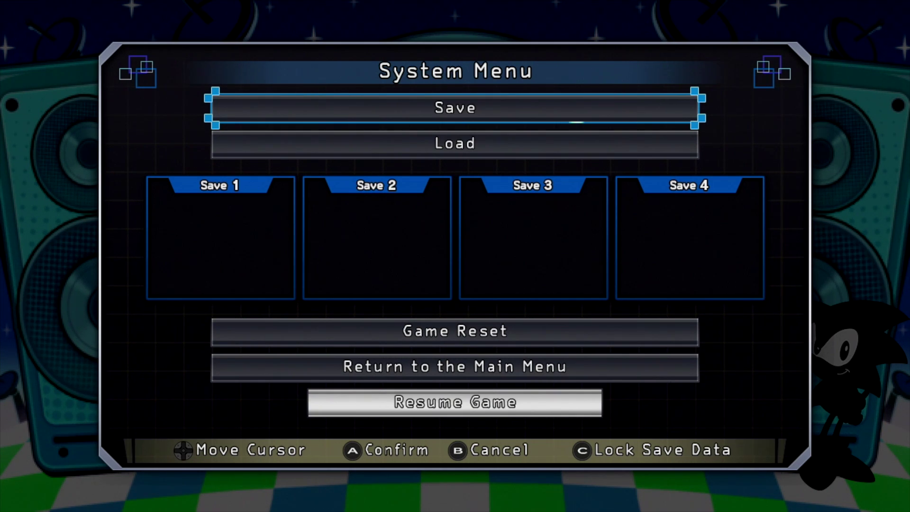
pyautogui.press('Down')
pyautogui.press('Down')
pyautogui.press('Down')
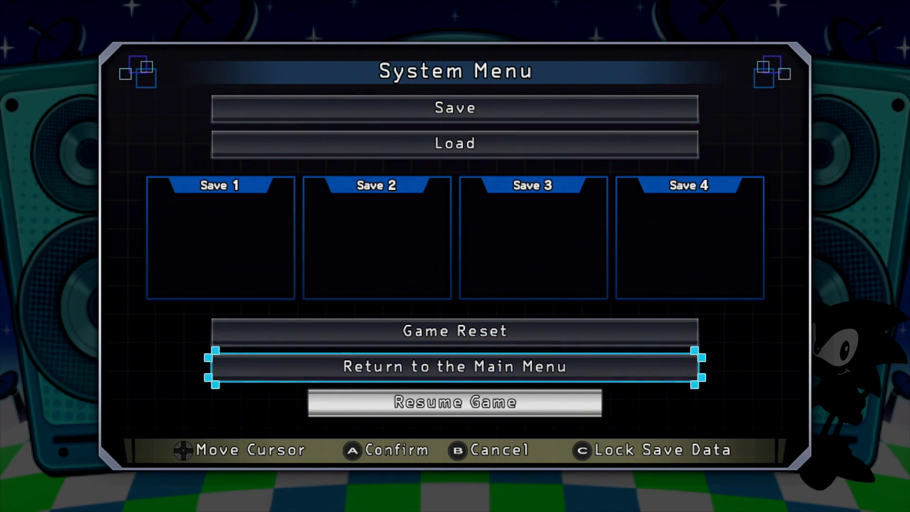